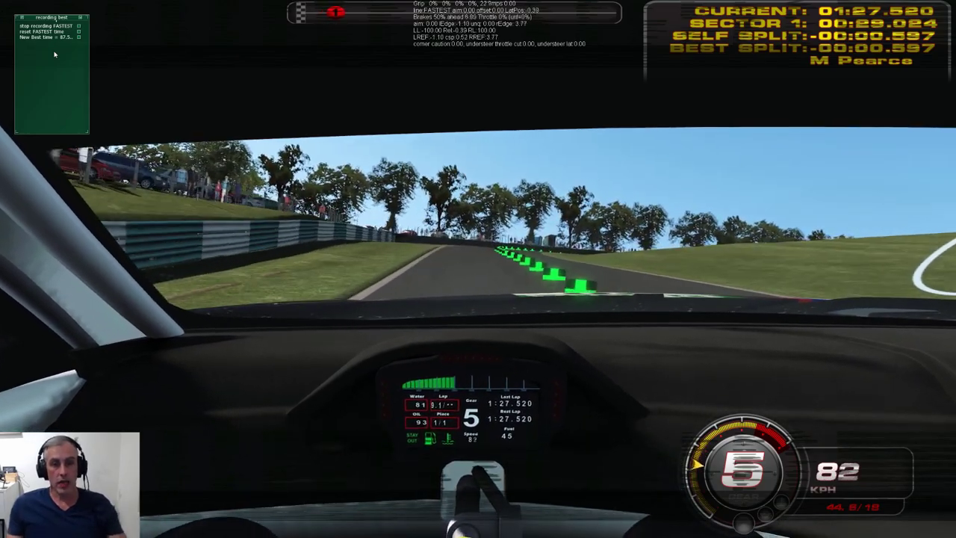
# Step: Exit the driving session, saving the AIW first, and return to the car in the pits
pyautogui.press('Escape')
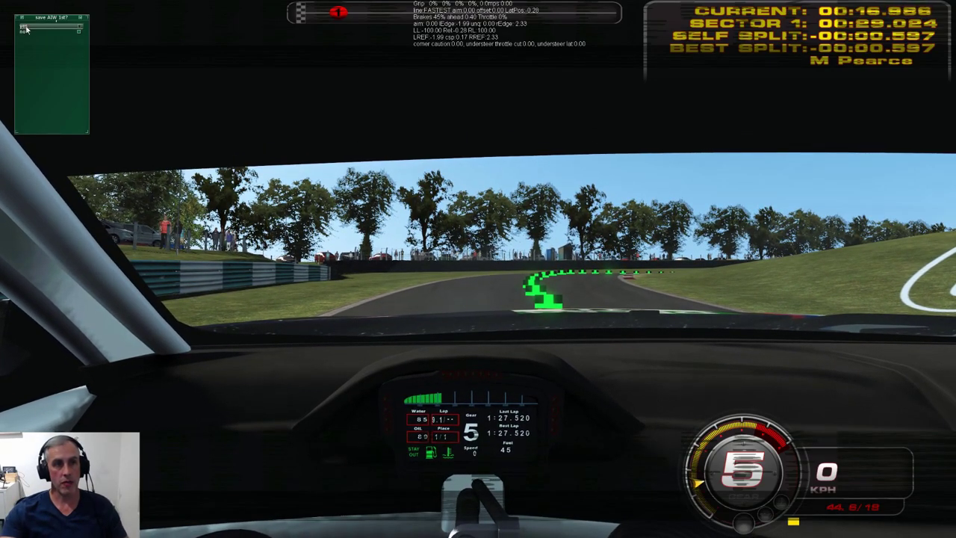
pyautogui.click(24, 29)
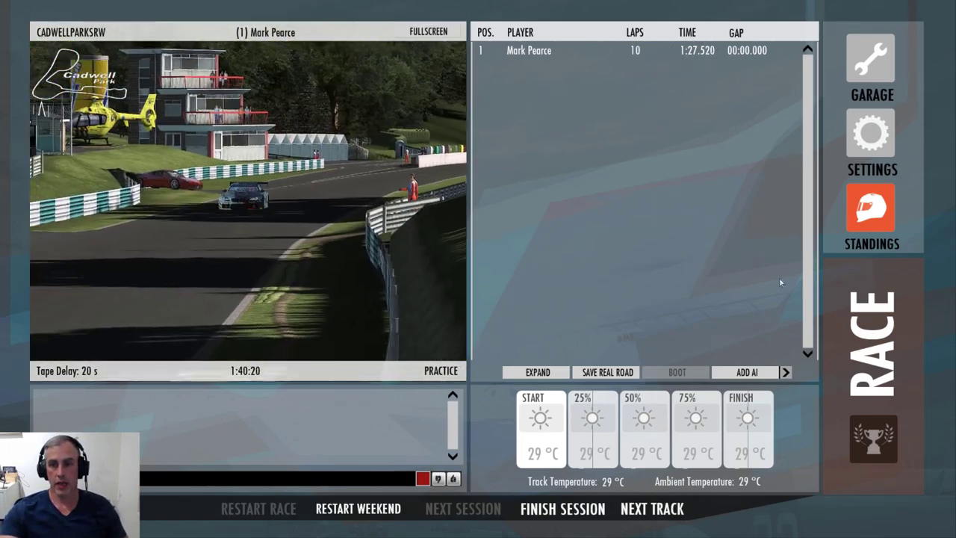
pyautogui.click(871, 332)
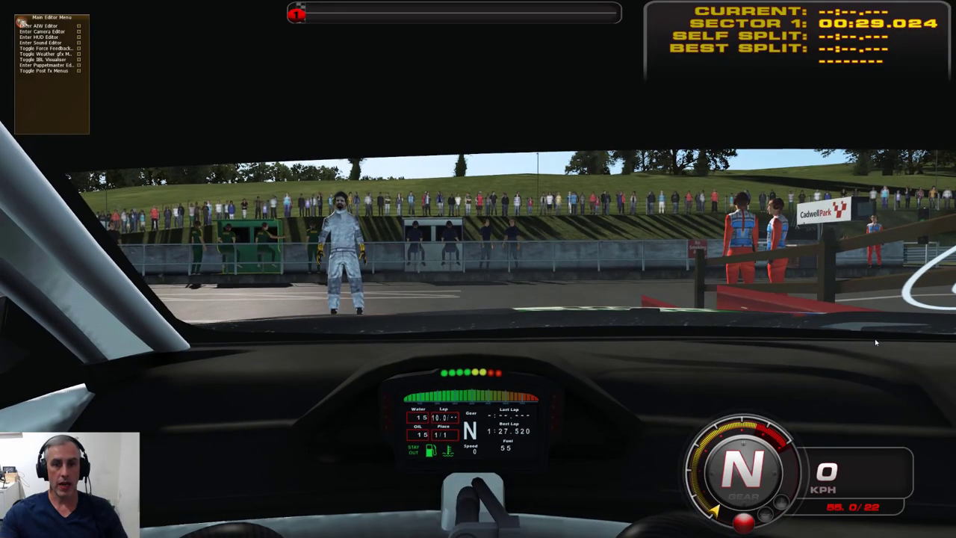
# Step: Start the engine, manoeuvre the car out of the pit area onto the main straight and stop there
pyautogui.press('i')
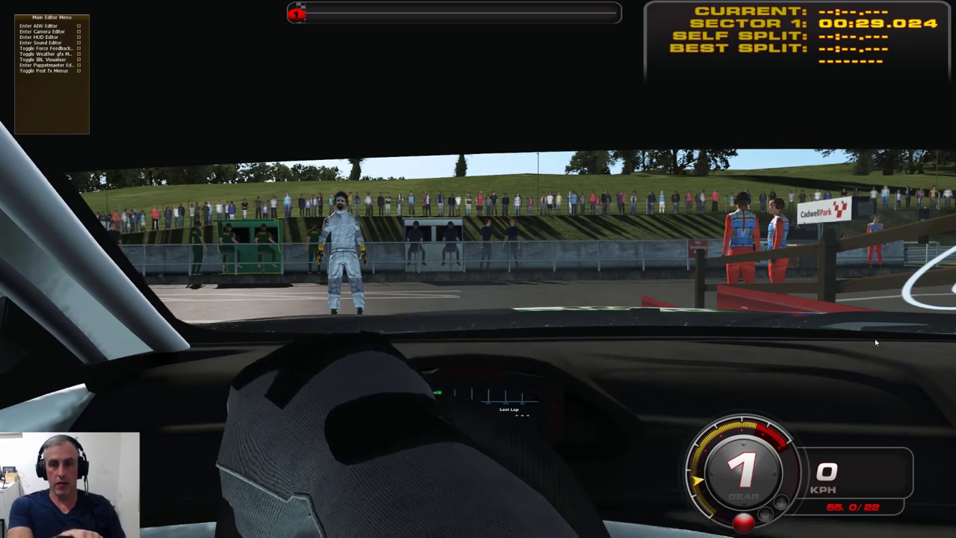
pyautogui.press('Up')
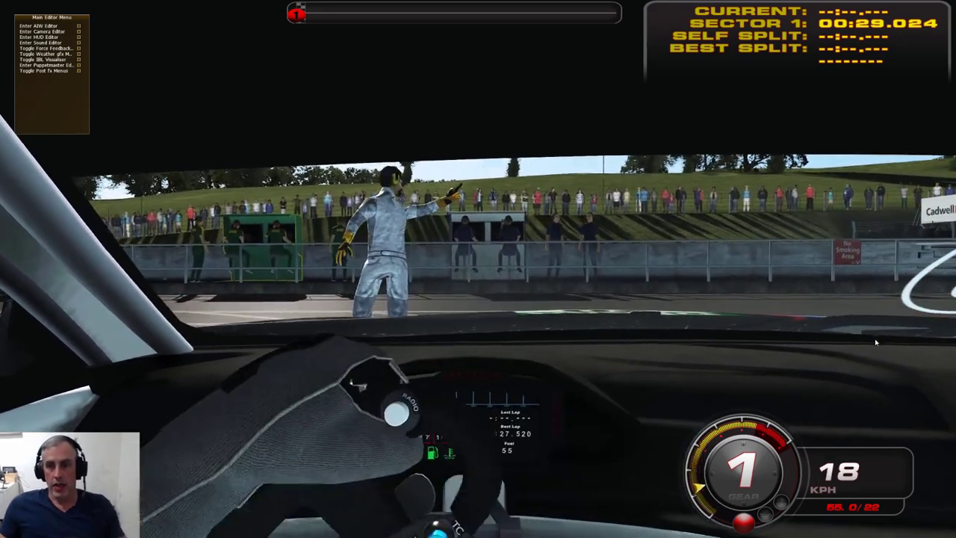
pyautogui.press('Right')
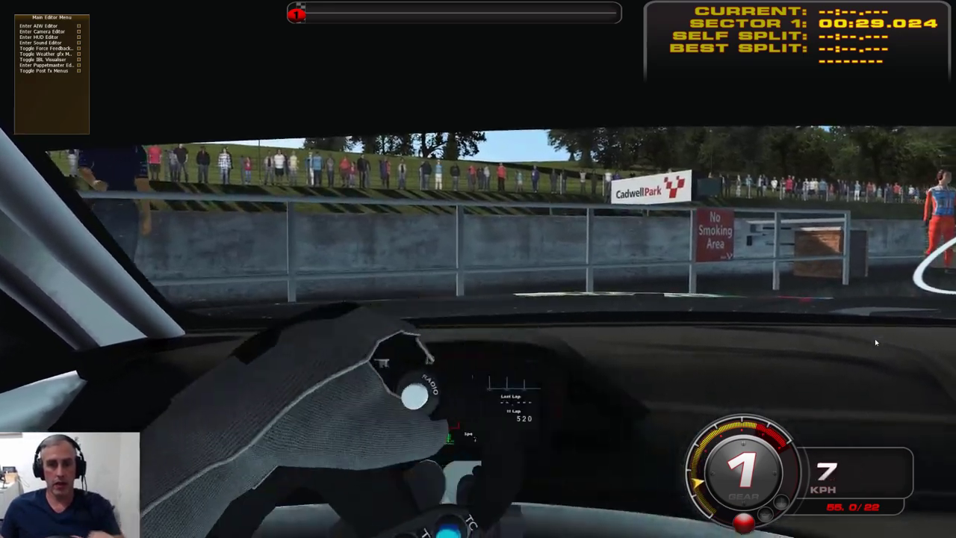
pyautogui.press('Down')
pyautogui.press('z')
pyautogui.press('Up')
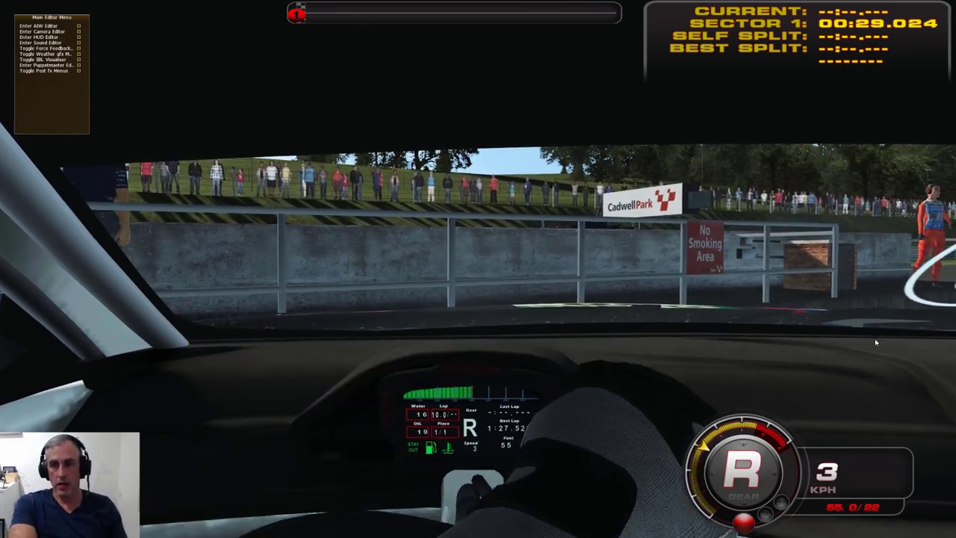
pyautogui.press('a')
pyautogui.press('a')
pyautogui.press('Up')
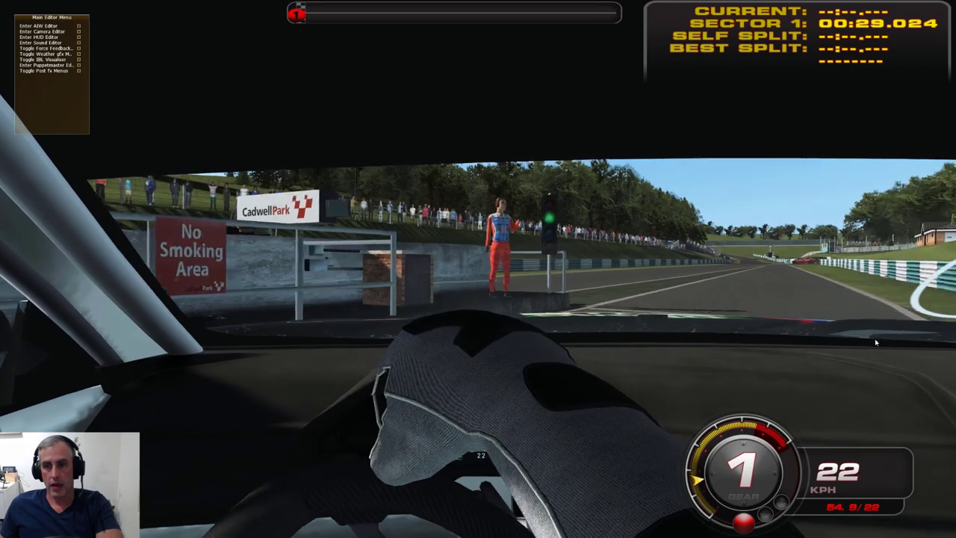
pyautogui.press('Right')
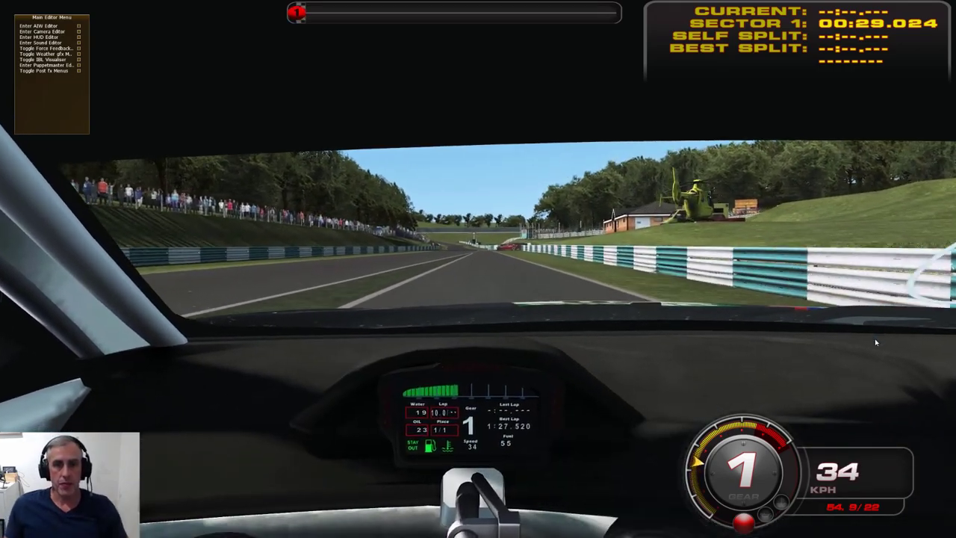
pyautogui.press('Down')
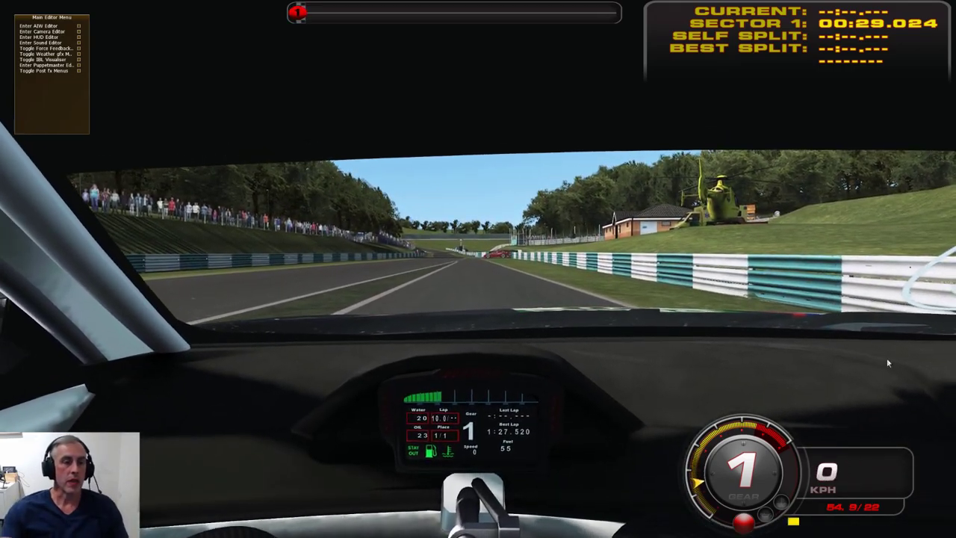
# Step: Enter the AIW editor and set the visible/action path to FASTEST in the path settings
pyautogui.click(49, 26)
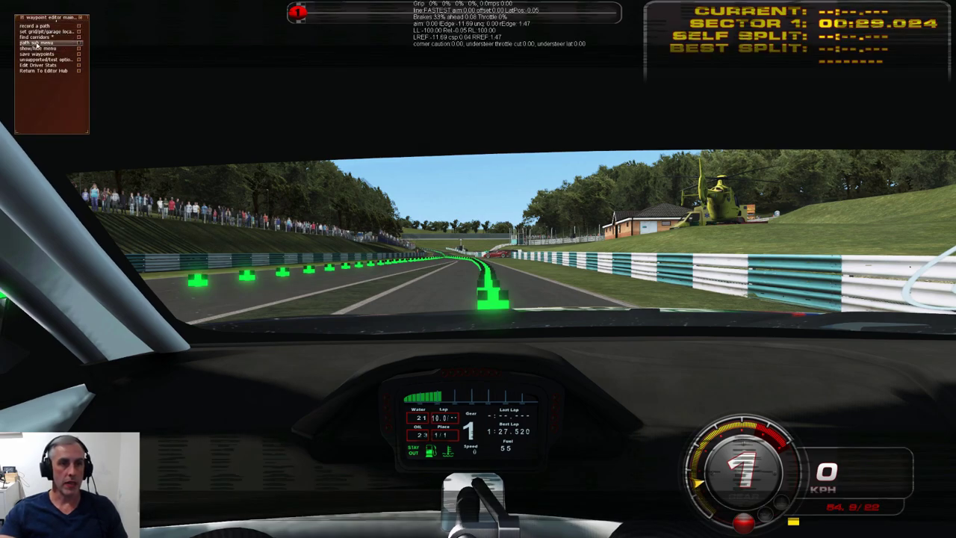
pyautogui.click(35, 44)
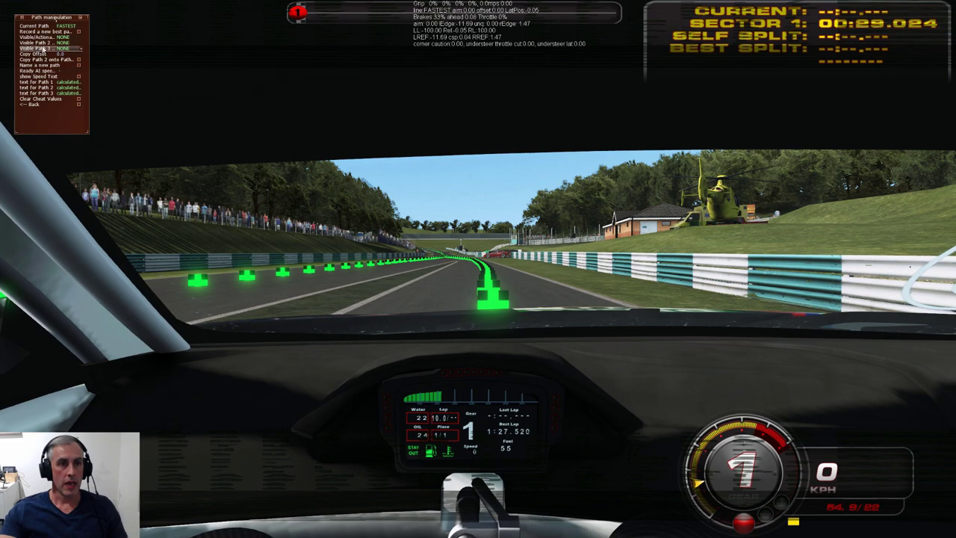
pyautogui.click(66, 42)
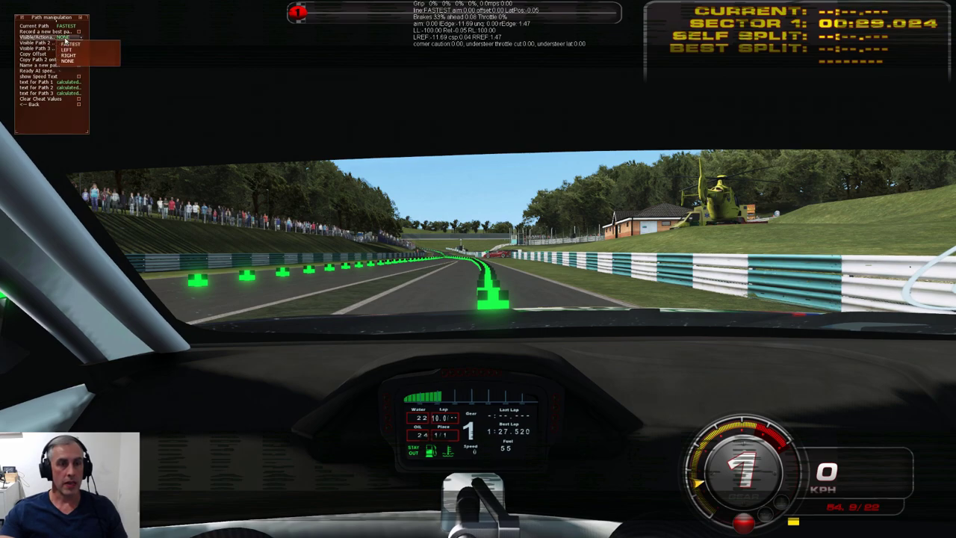
pyautogui.click(68, 45)
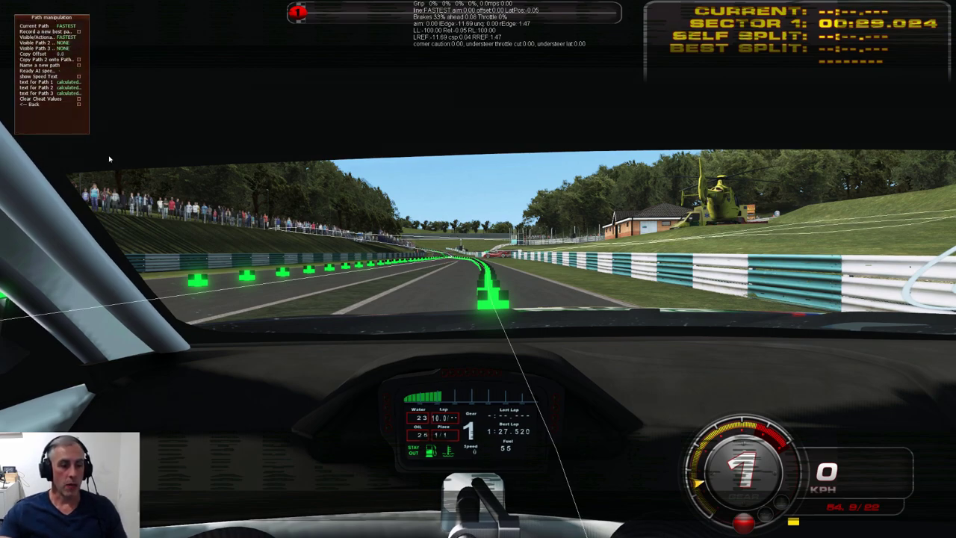
# Step: Cycle the camera to an overhead view looking straight down on the car and its waypoints
pyautogui.press('Insert')
pyautogui.press('Insert')
pyautogui.press('Insert')
pyautogui.press('Insert')
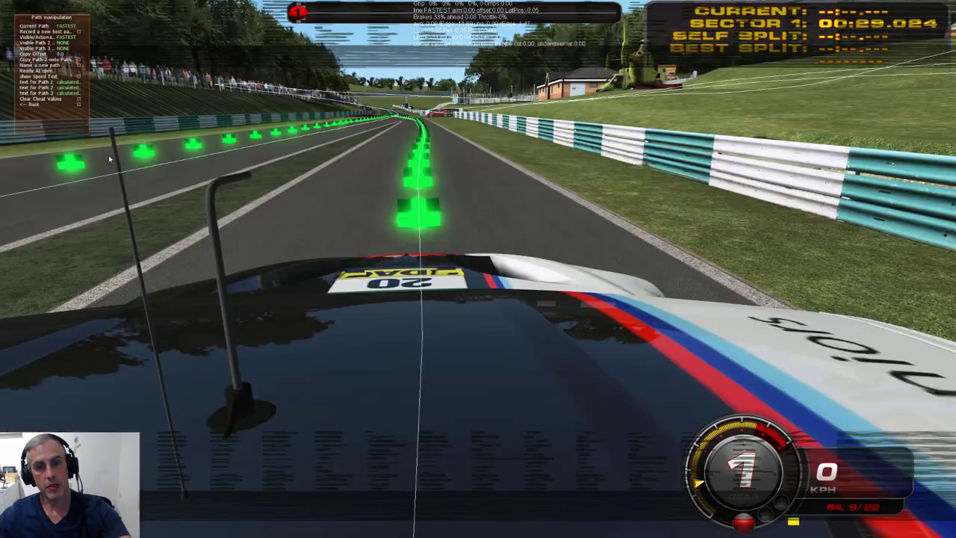
pyautogui.press('i')
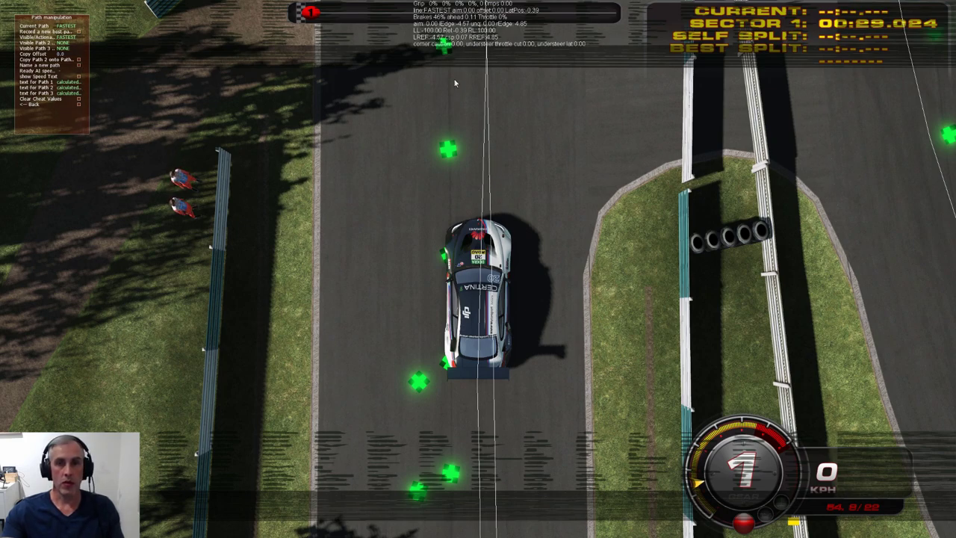
# Step: Clear the selection of the two waypoints ahead and reverse the car slightly to where the waypoint rows run side by side
pyautogui.moveTo(475, 180); pyautogui.dragTo(475, 179)
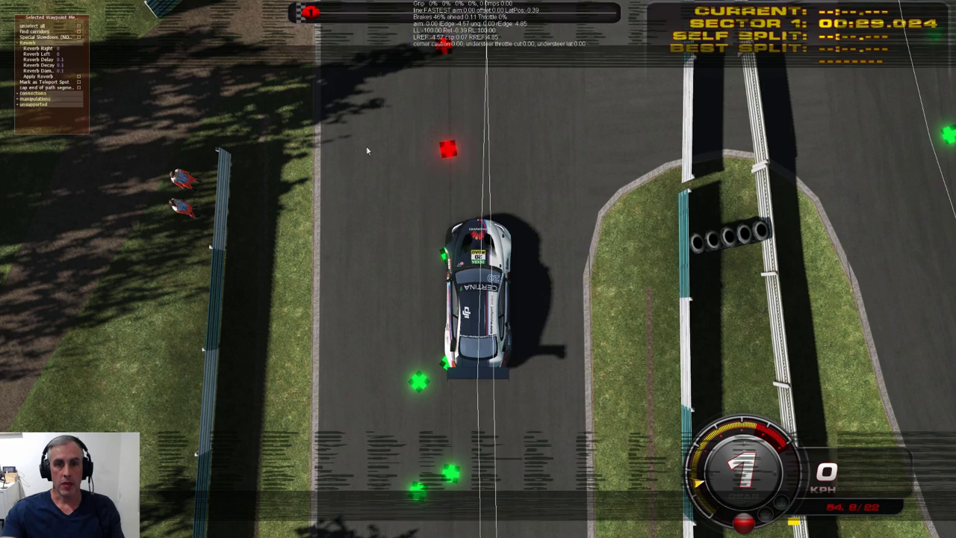
pyautogui.click(468, 159)
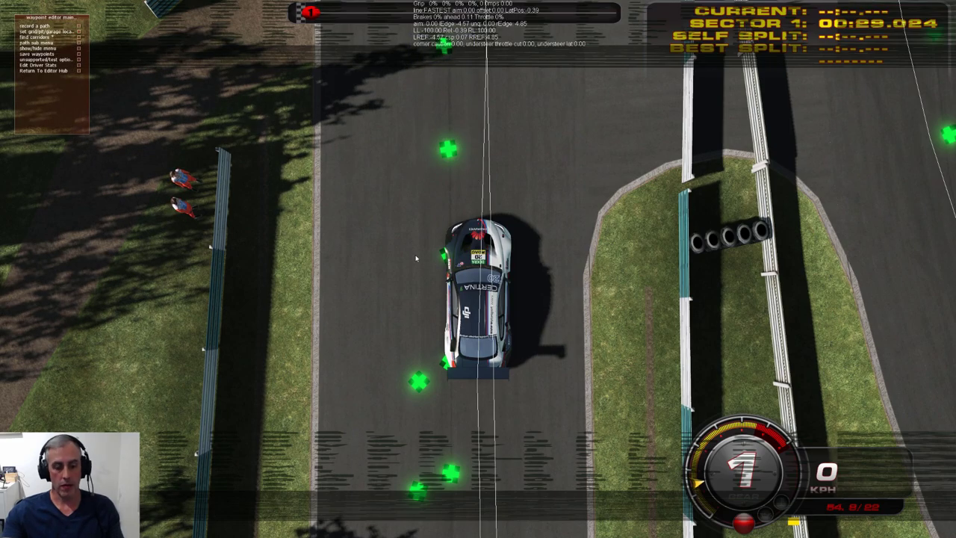
pyautogui.press('z')
pyautogui.press('Up')
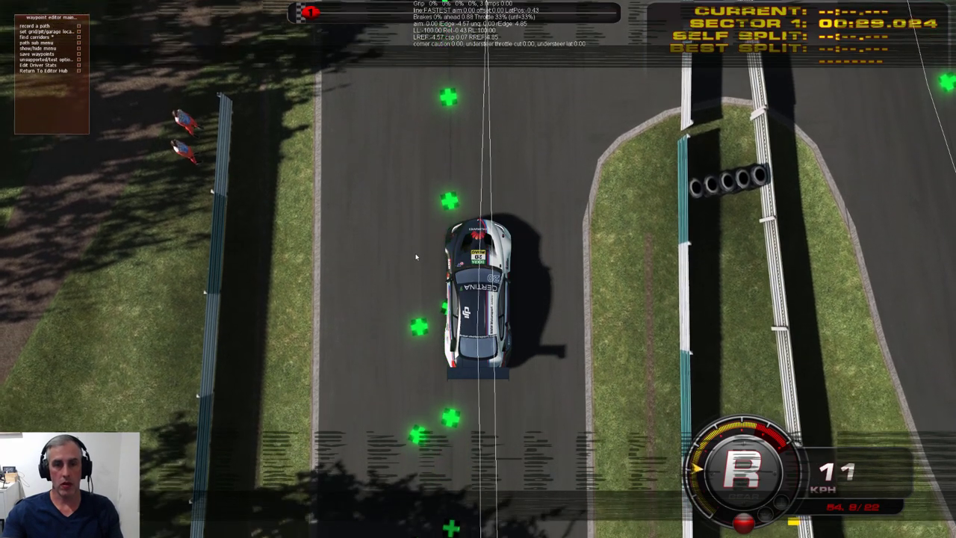
pyautogui.press('Down')
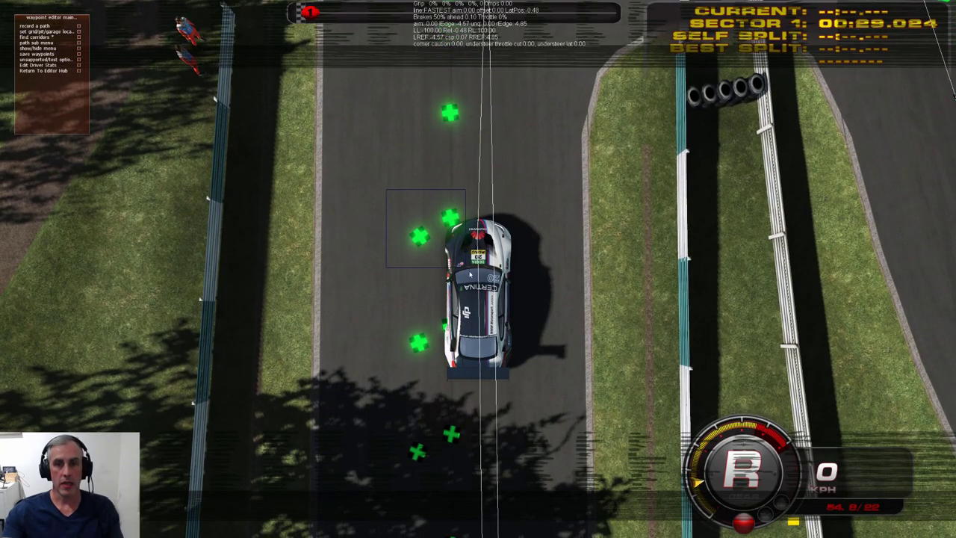
# Step: Box-select the waypoint pair by the car's nose, show the connection options, and clear the selection
pyautogui.moveTo(453, 189); pyautogui.dragTo(386, 256)
pyautogui.click(20, 94)
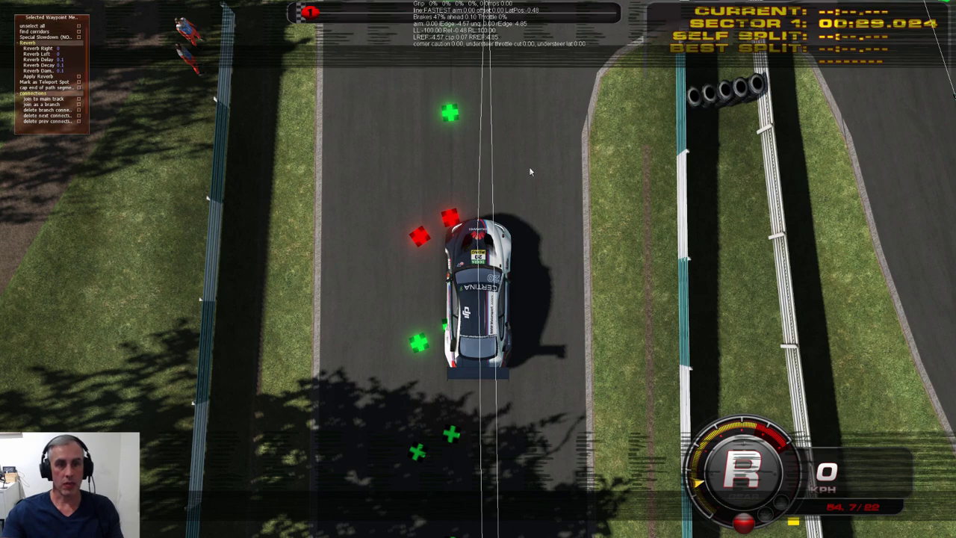
pyautogui.click(384, 195)
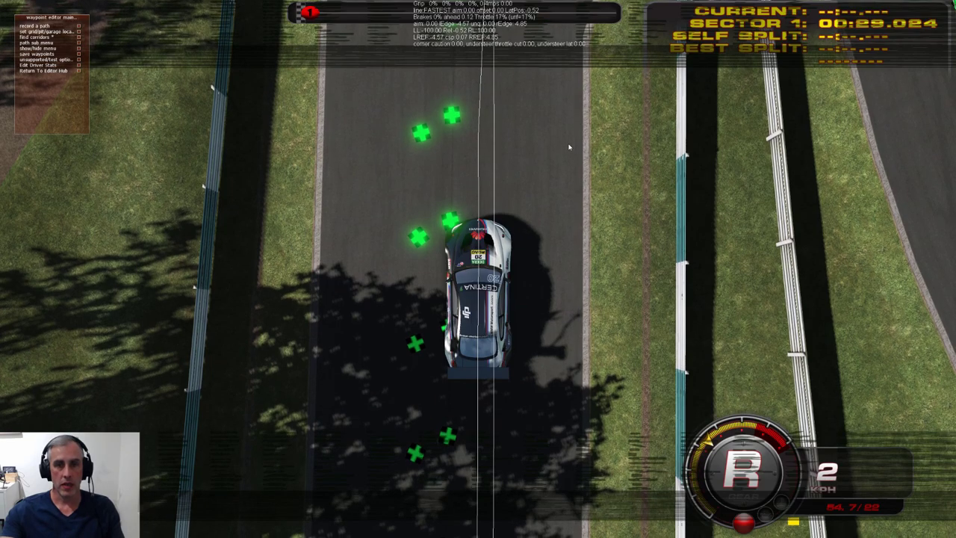
# Step: Select the side-by-side waypoints ahead of the car, individually and with a selection box, clearing each selection
pyautogui.click(436, 152)
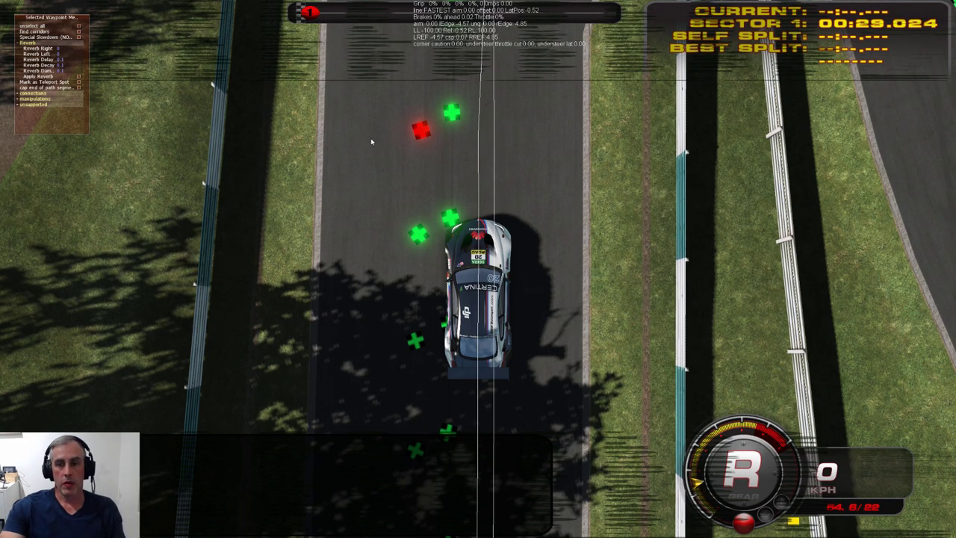
pyautogui.moveTo(437, 147); pyautogui.dragTo(439, 151)
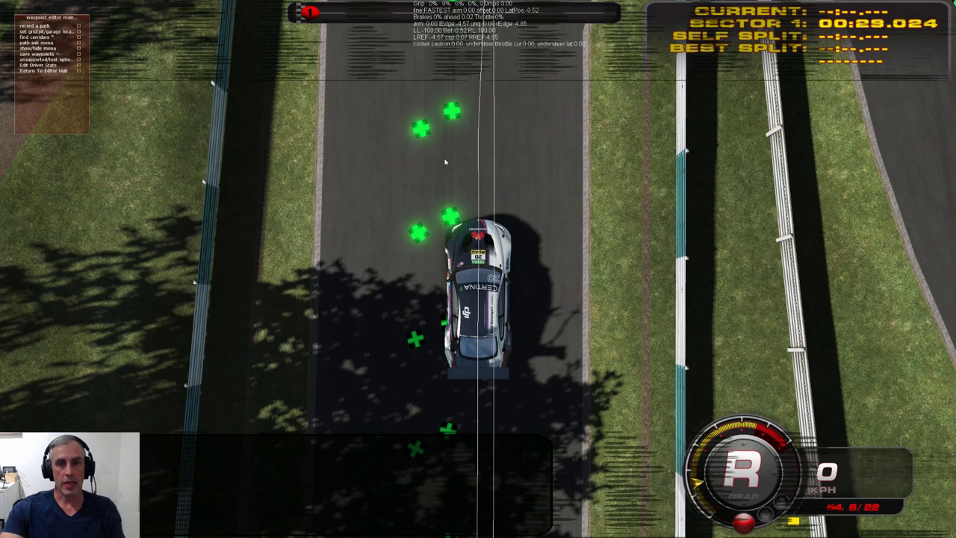
pyautogui.click(418, 128)
pyautogui.click(400, 104)
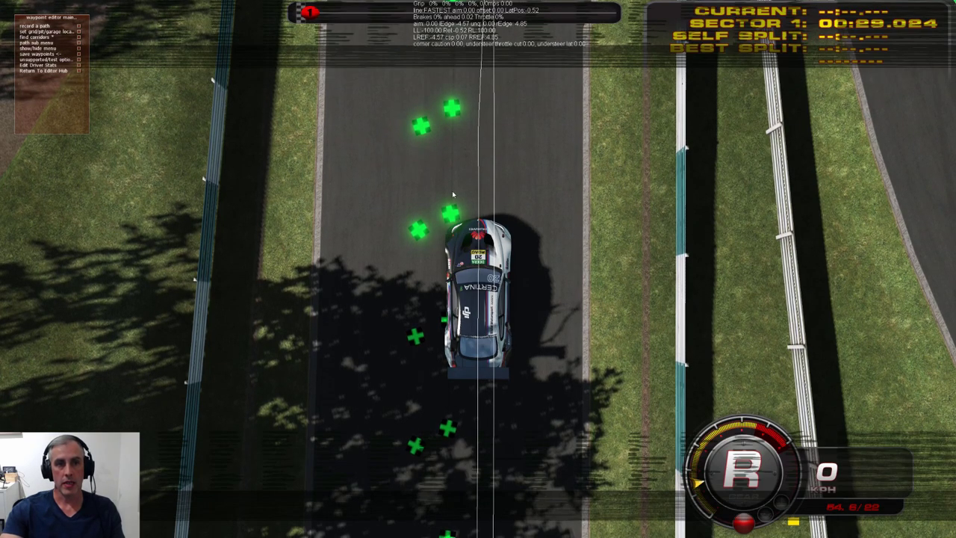
pyautogui.click(420, 124)
pyautogui.click(447, 182)
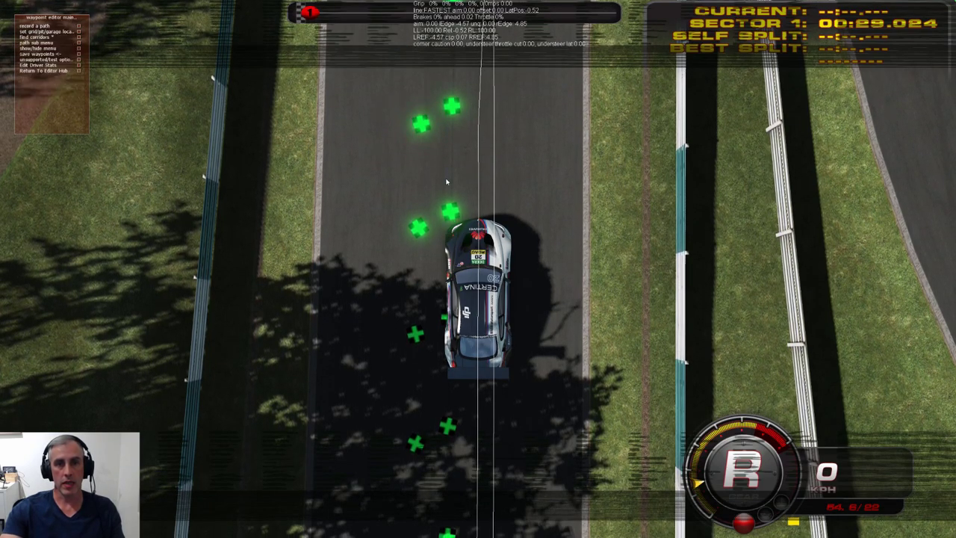
pyautogui.moveTo(385, 75); pyautogui.dragTo(465, 158)
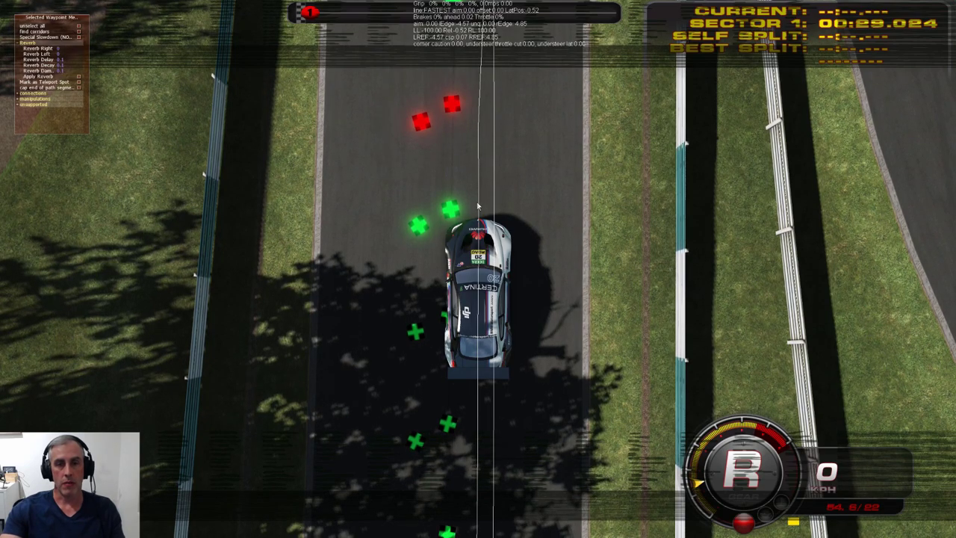
pyautogui.click(465, 156)
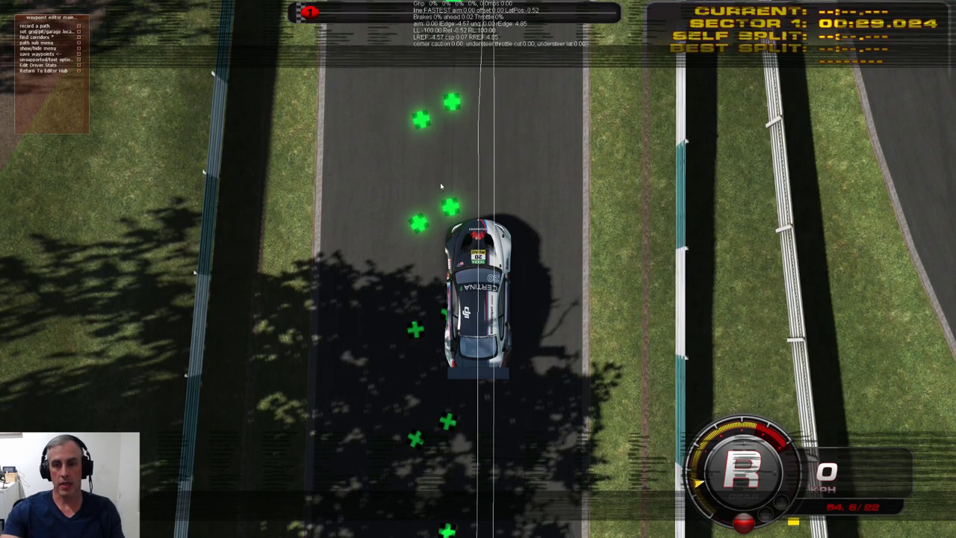
# Step: Select individual waypoints in the left-hand row ahead of and beside the car, clearing the selection each time
pyautogui.click(420, 118)
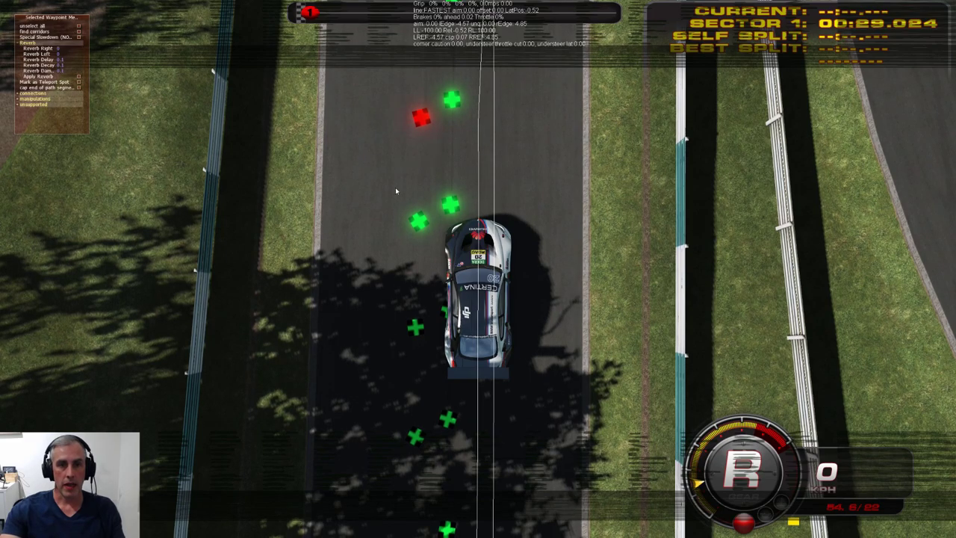
pyautogui.click(402, 117)
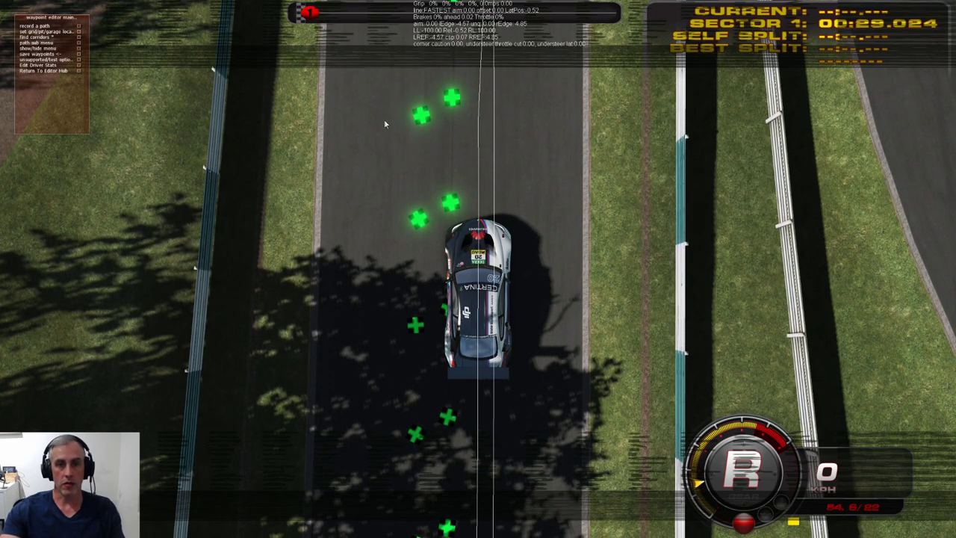
pyautogui.click(421, 112)
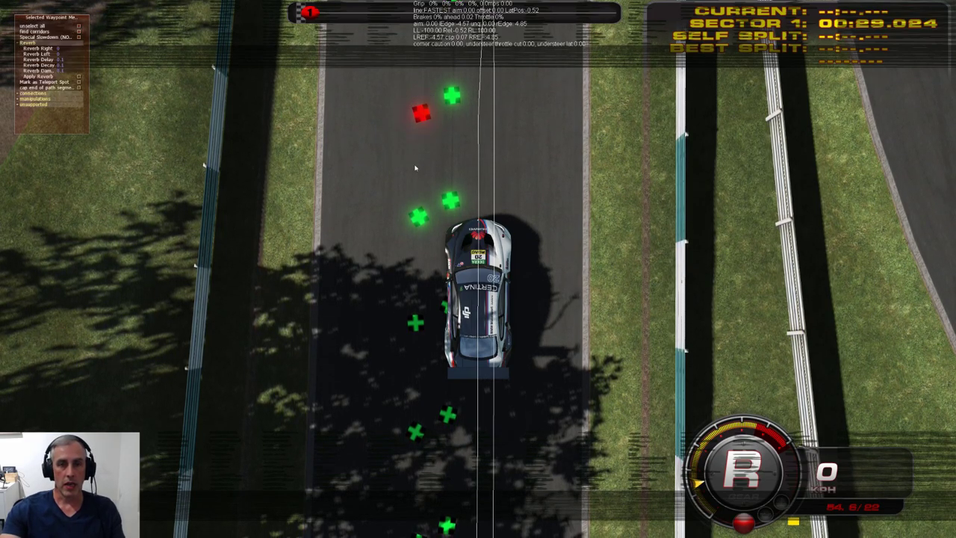
pyautogui.click(397, 316)
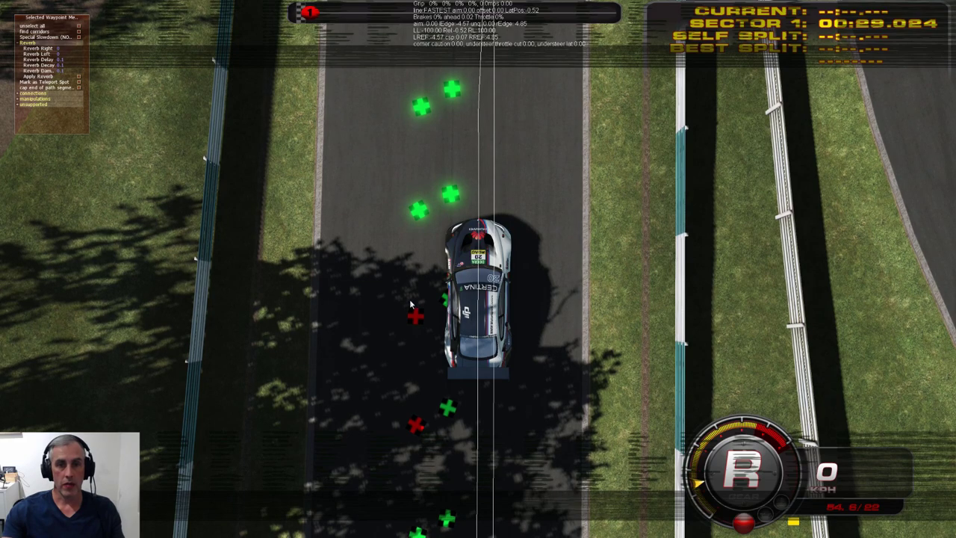
pyautogui.click(409, 420)
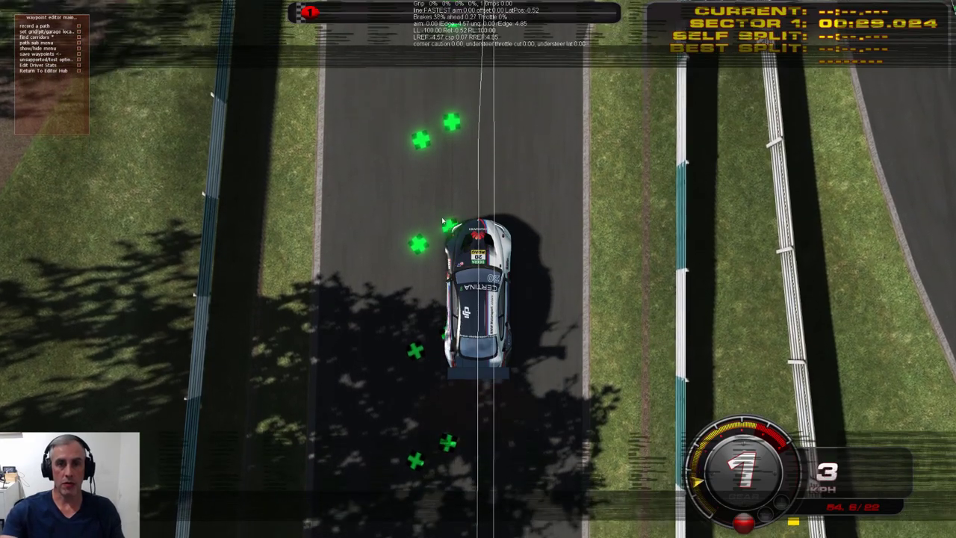
pyautogui.moveTo(448, 181); pyautogui.dragTo(451, 214)
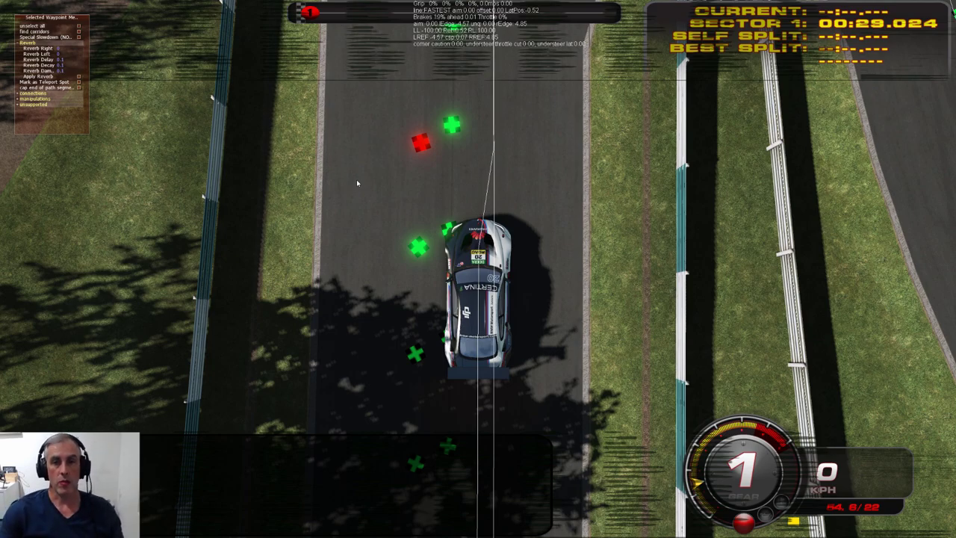
pyautogui.click(422, 161)
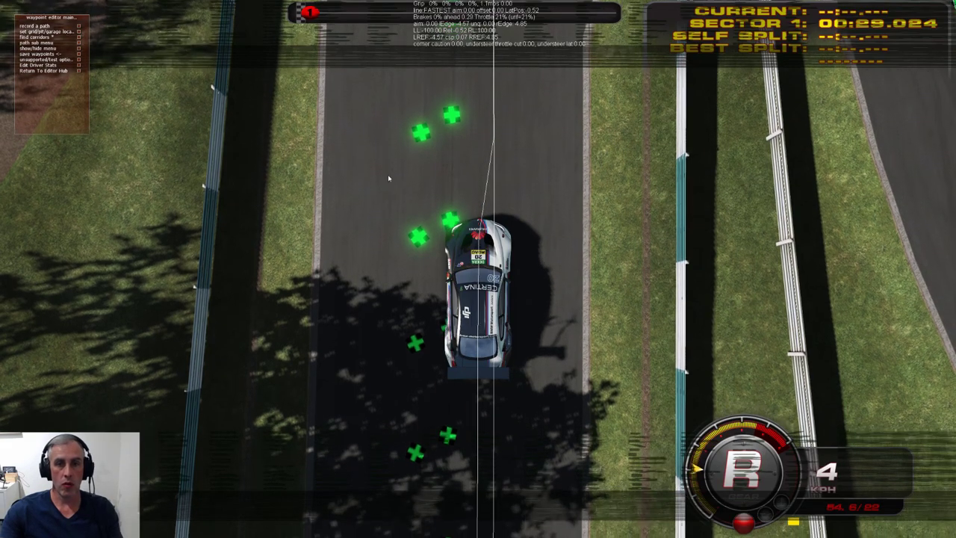
# Step: Select a run of consecutive waypoints in the left-hand row while reversing the car alongside them
pyautogui.click(418, 223)
pyautogui.click(416, 284)
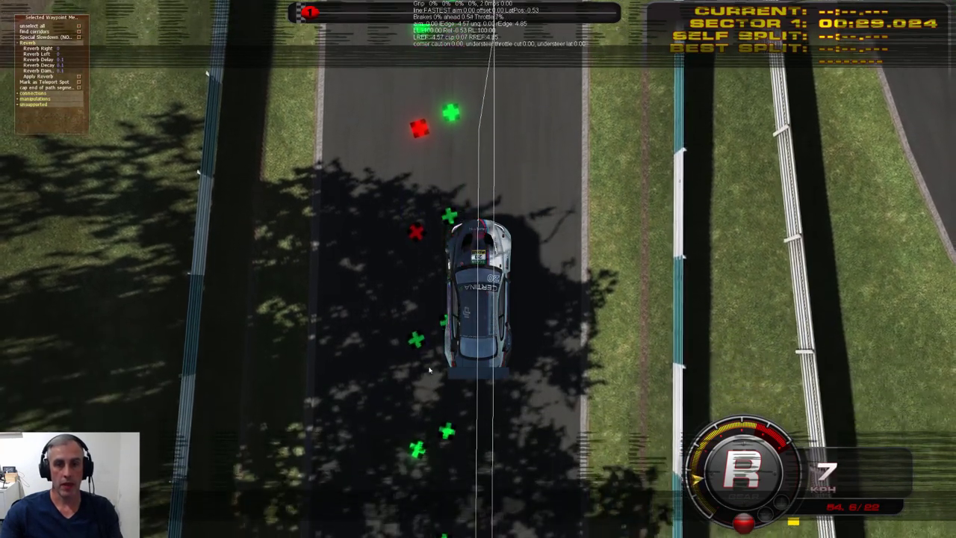
pyautogui.click(416, 330)
pyautogui.click(416, 386)
pyautogui.click(418, 415)
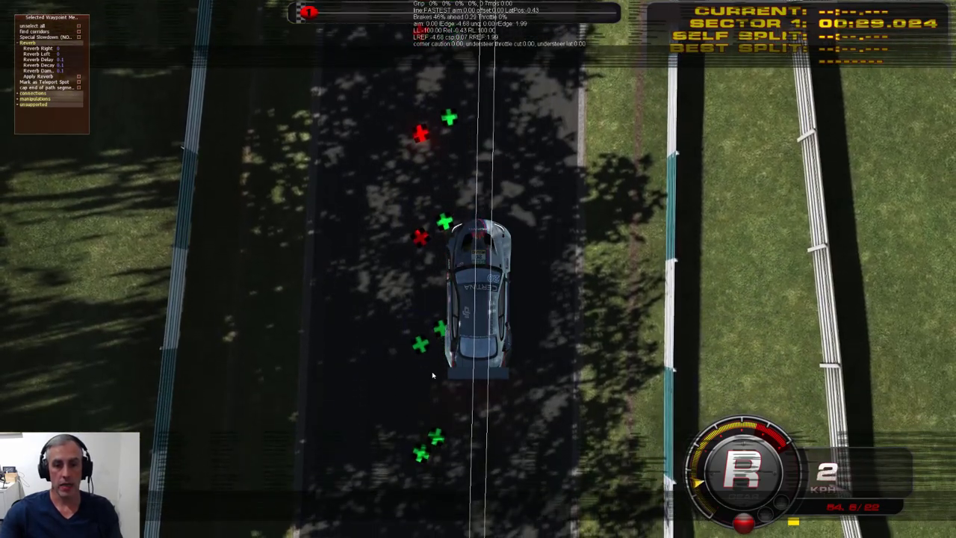
# Step: Show the manipulation options for the selected waypoints in an enlarged menu, and unselect all
pyautogui.click(17, 101)
pyautogui.moveTo(87, 133); pyautogui.dragTo(119, 180)
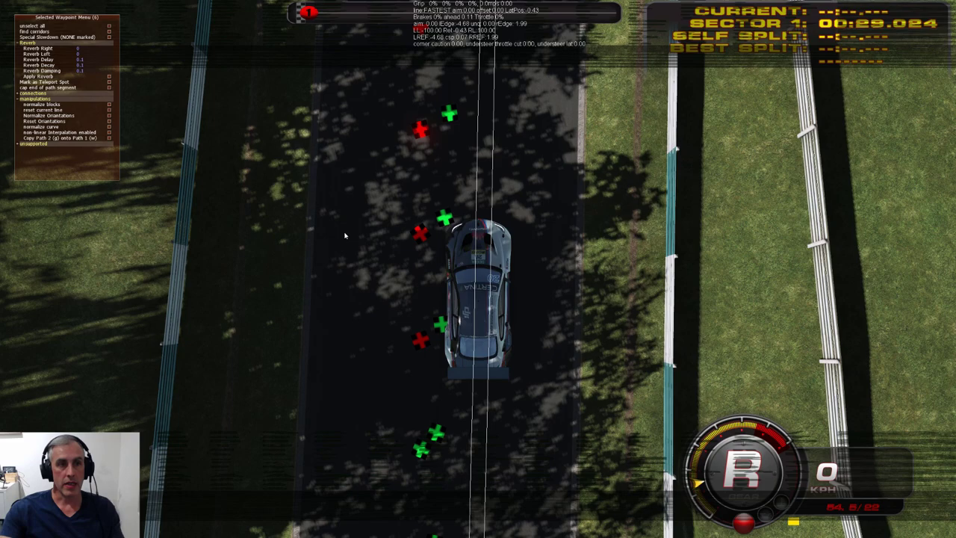
pyautogui.click(77, 27)
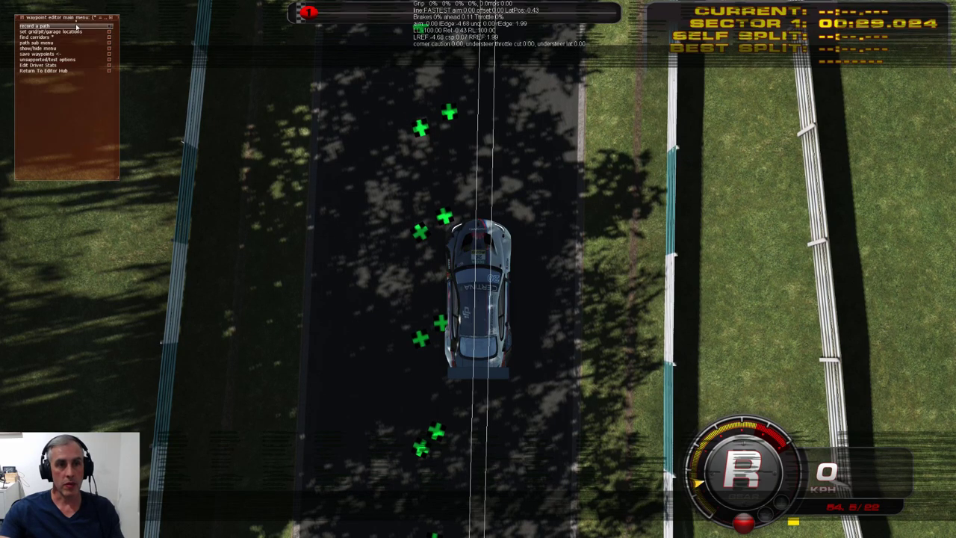
pyautogui.click(420, 230)
pyautogui.click(420, 335)
pyautogui.click(420, 228)
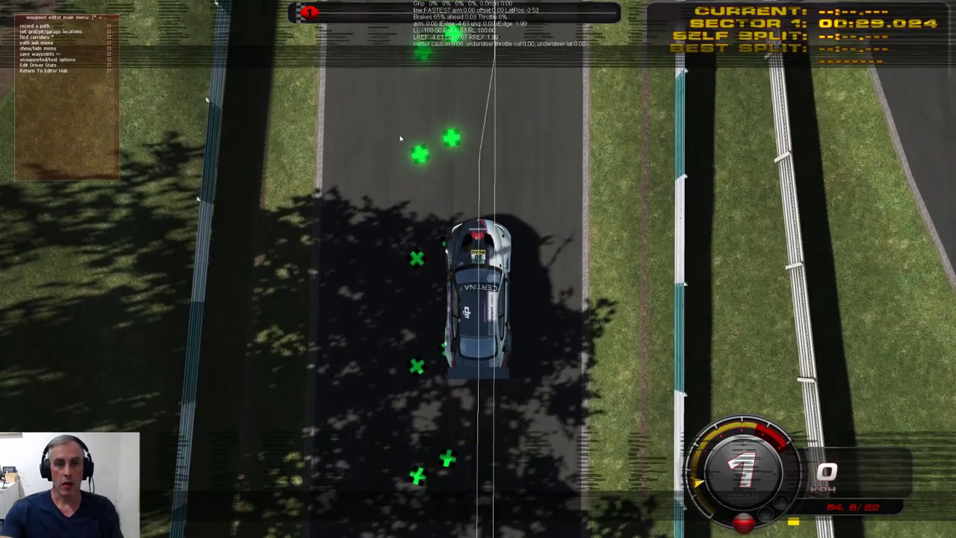
# Step: Shift the left white path line onto the right one at two left-row waypoints, starting where the lines split ahead of the car
pyautogui.moveTo(425, 176); pyautogui.dragTo(427, 181)
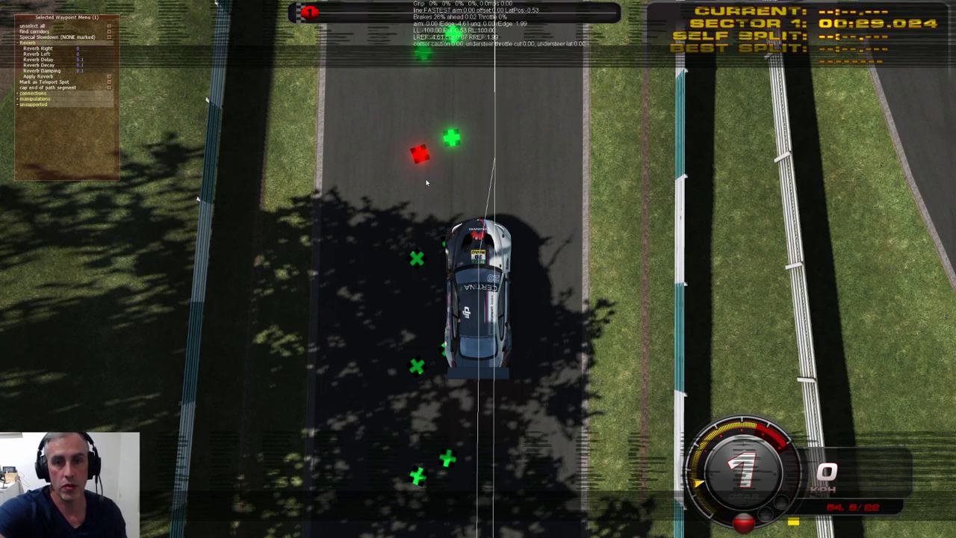
pyautogui.click(420, 155)
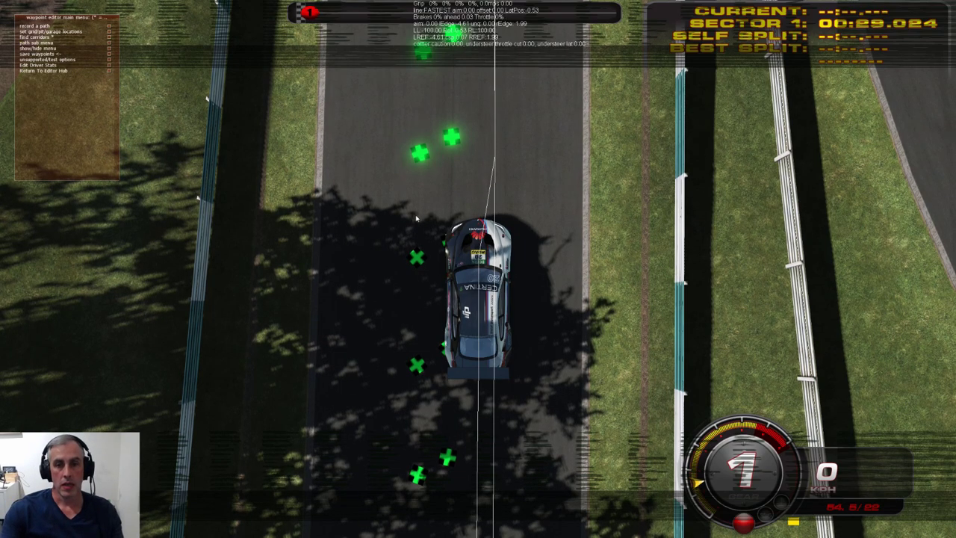
pyautogui.press('z')
pyautogui.press('z')
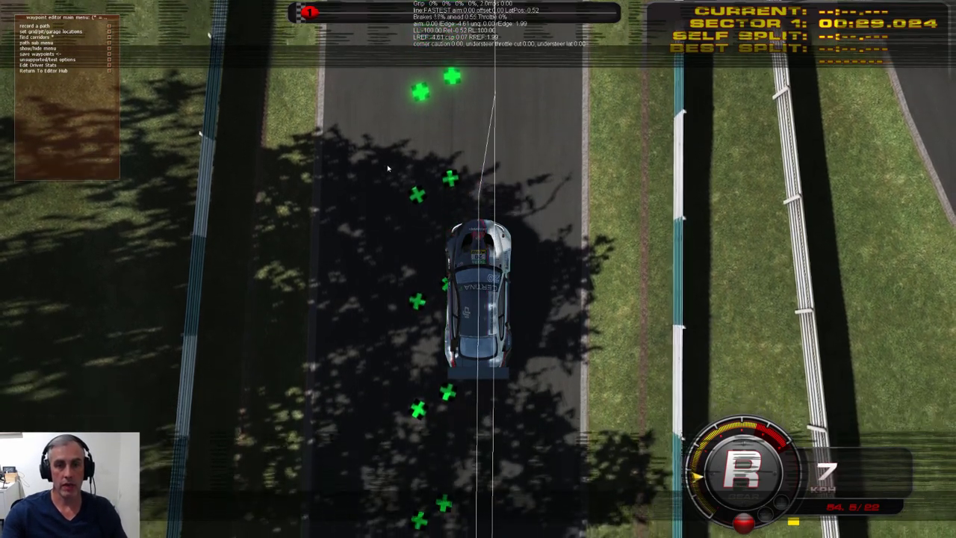
pyautogui.press('Down')
pyautogui.click(417, 180)
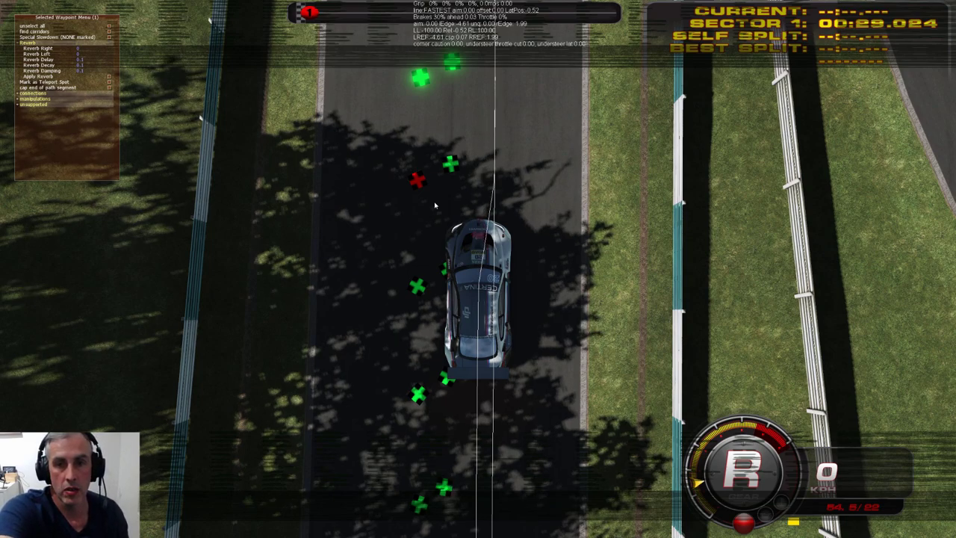
pyautogui.moveTo(388, 164); pyautogui.dragTo(428, 202)
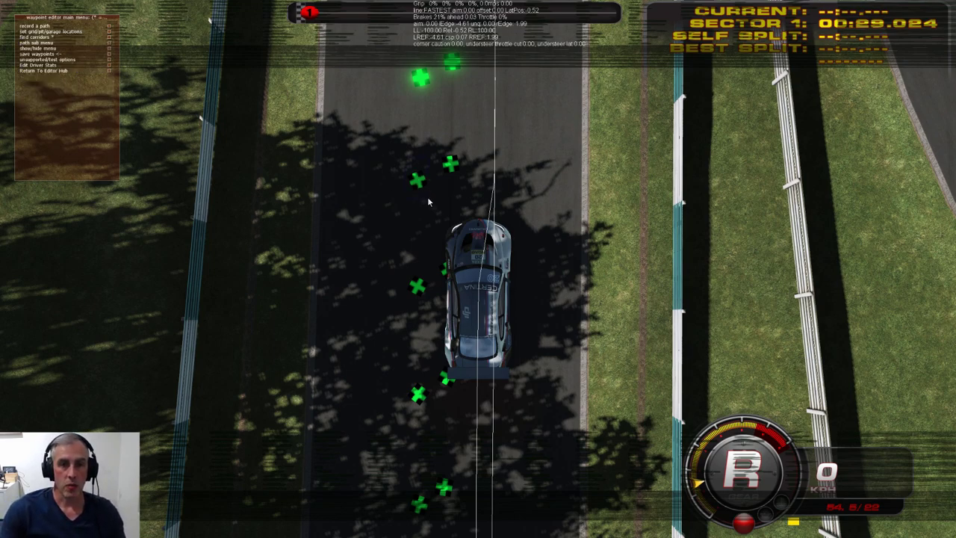
# Step: Merge the two white path lines at the next four left-row waypoints while reversing, clearing each selection
pyautogui.click(417, 285)
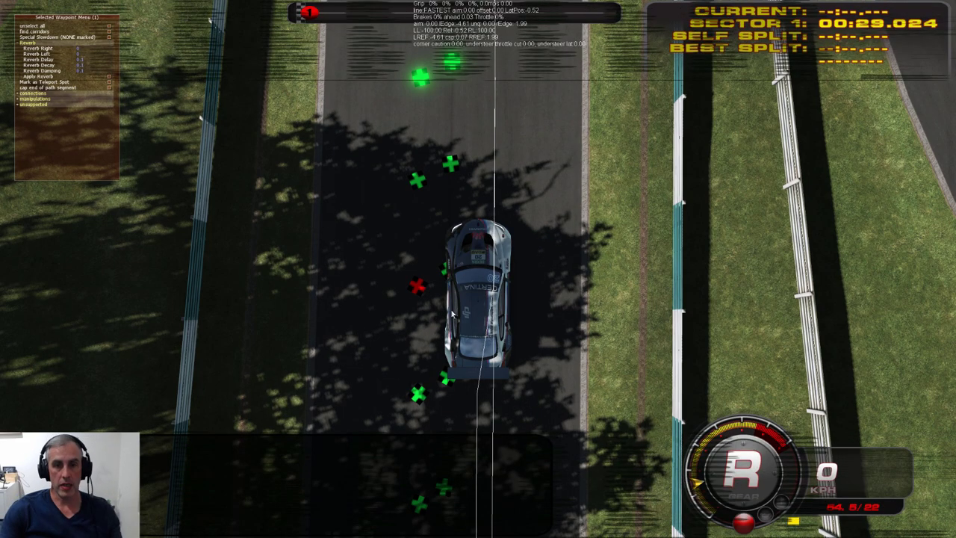
pyautogui.click(416, 298)
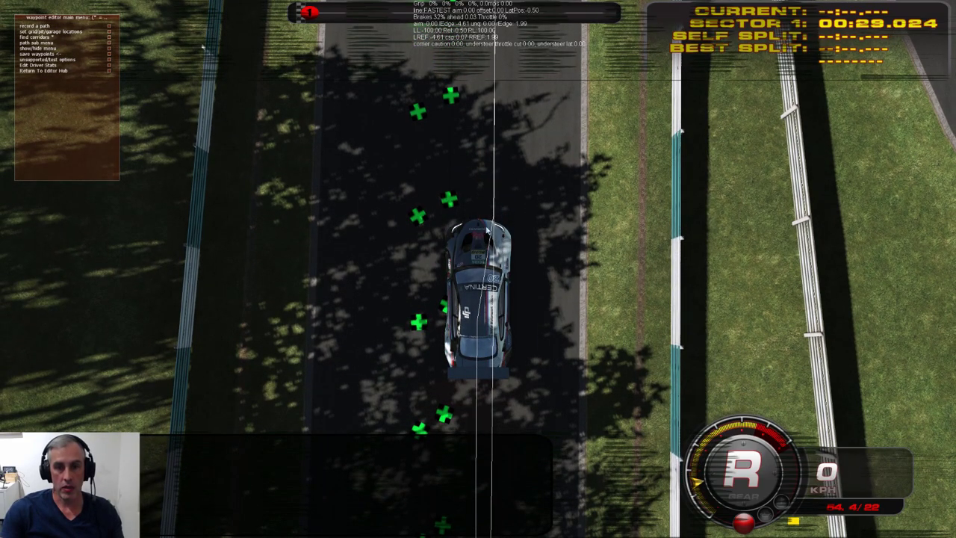
pyautogui.click(428, 341)
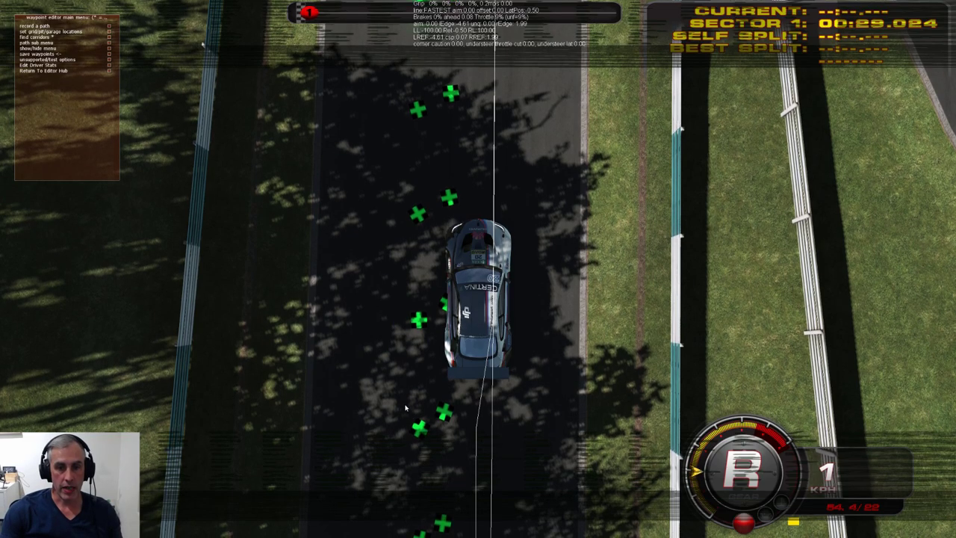
pyautogui.click(420, 422)
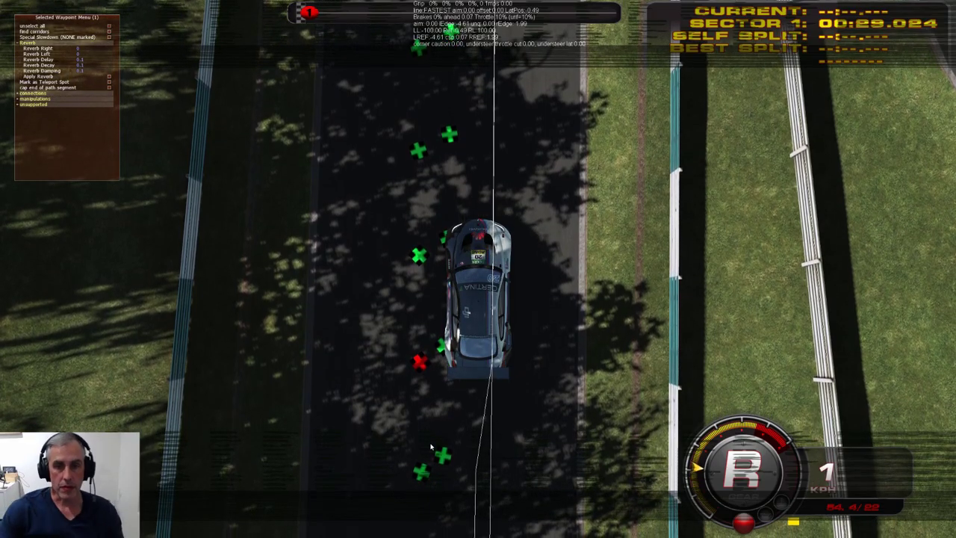
pyautogui.click(420, 354)
pyautogui.click(431, 418)
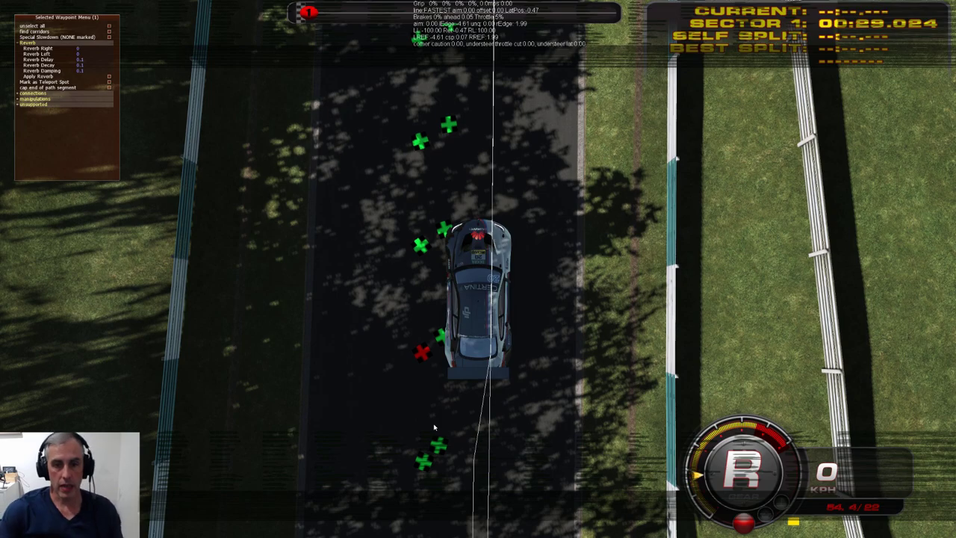
pyautogui.click(426, 371)
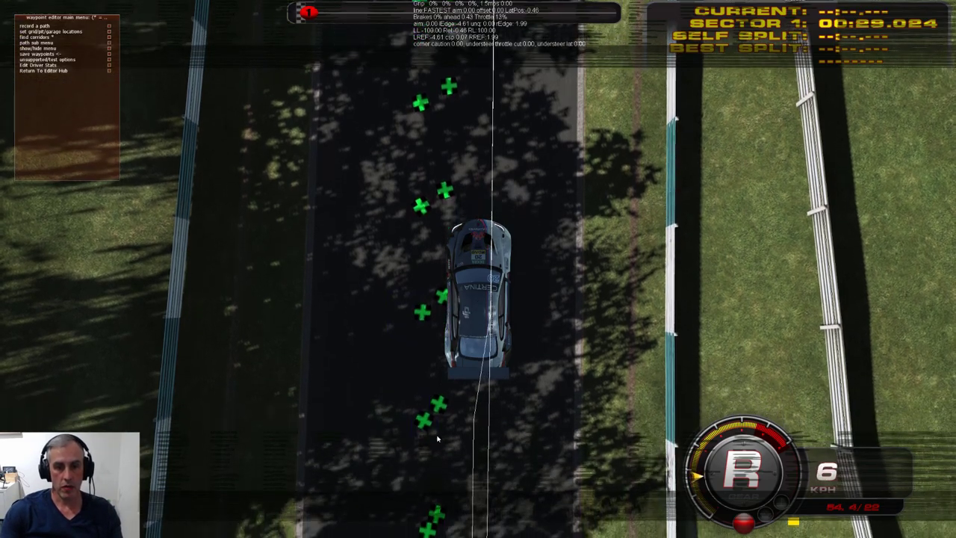
# Step: Merge the white path lines at the next three left-row waypoints, reversing to where the two waypoint rows cross
pyautogui.click(425, 419)
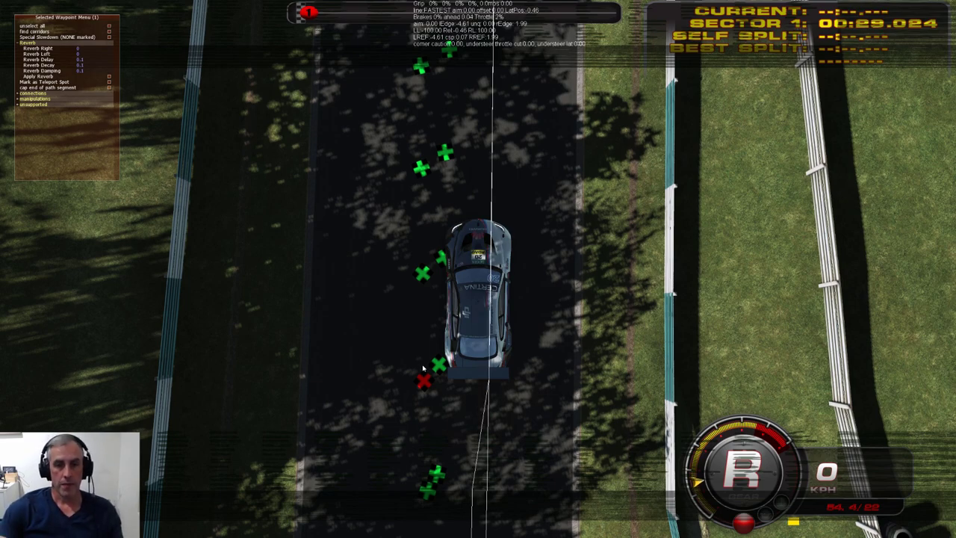
pyautogui.click(432, 397)
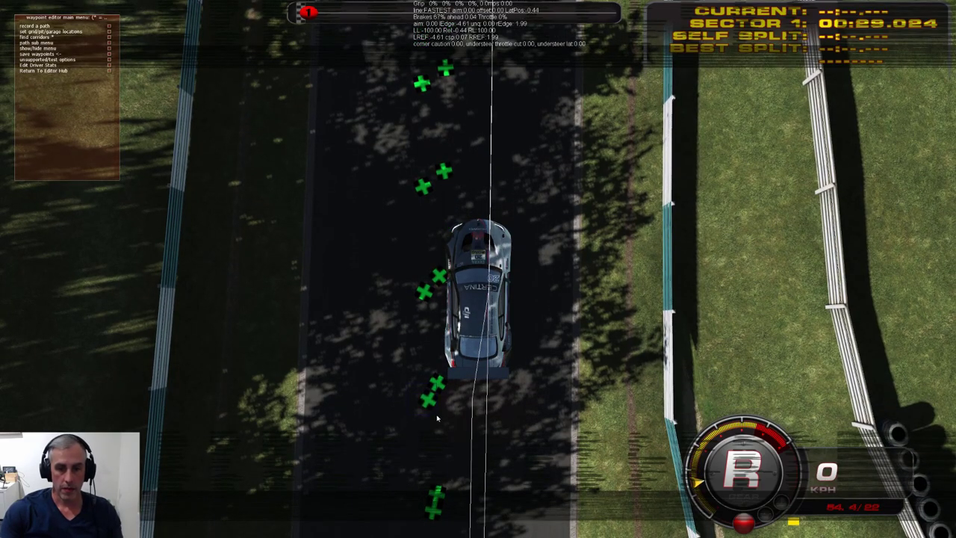
pyautogui.click(437, 424)
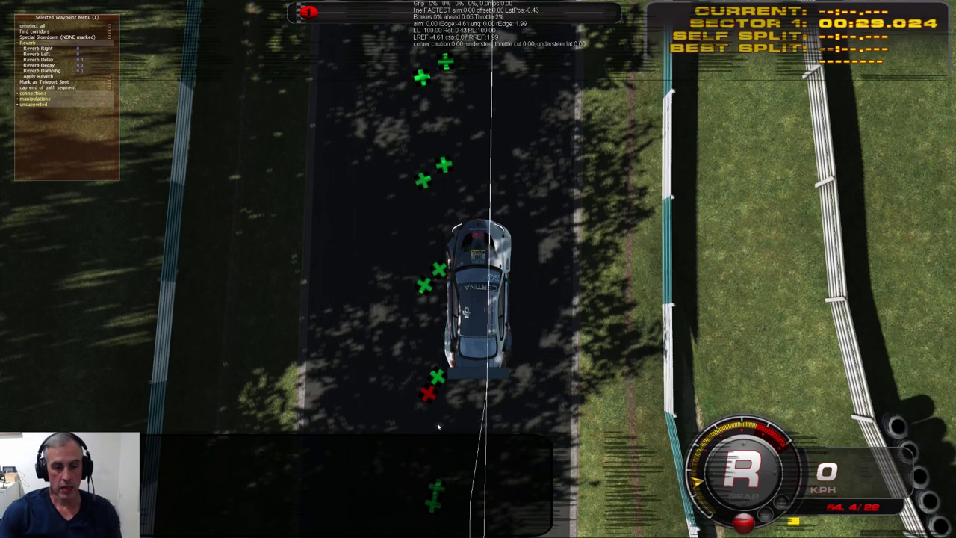
pyautogui.click(427, 392)
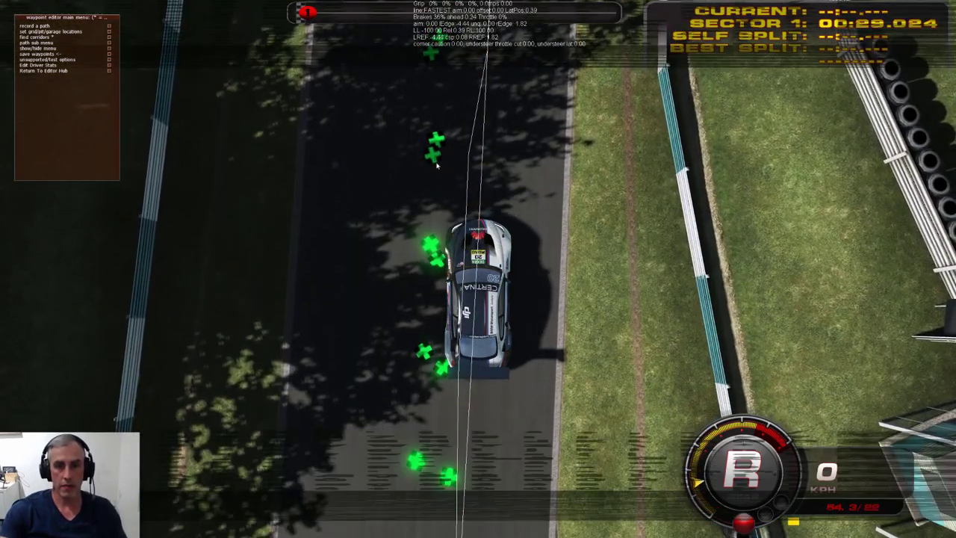
pyautogui.click(439, 169)
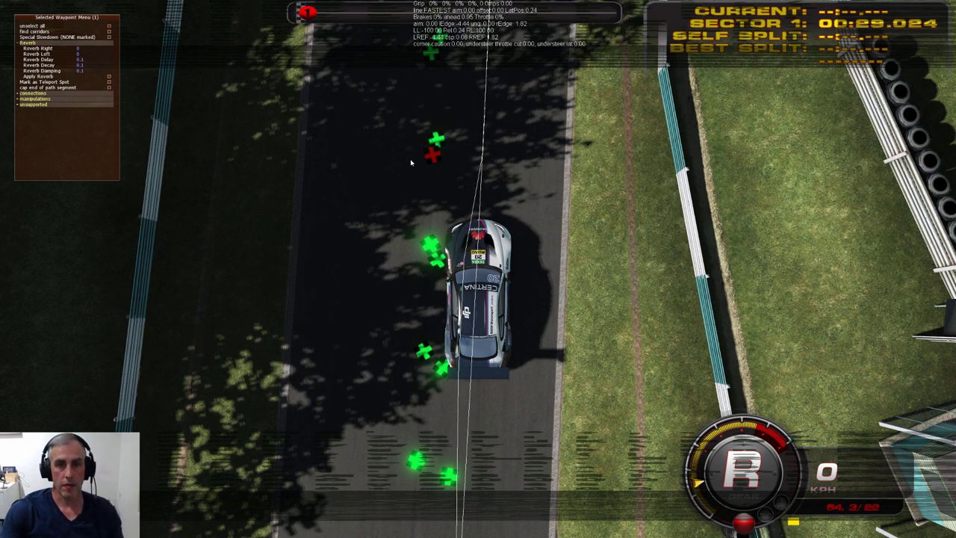
pyautogui.click(410, 321)
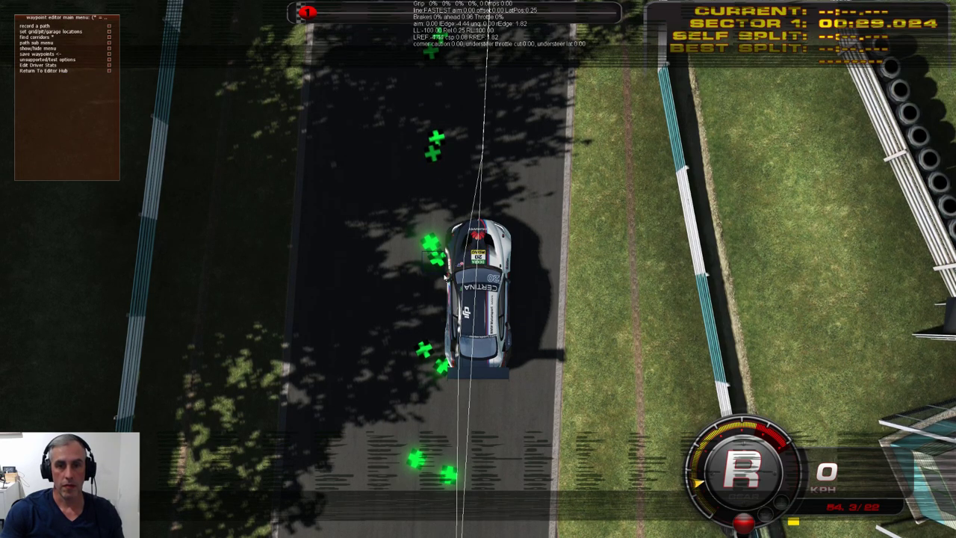
# Step: Merge the white path lines at three successive right-row waypoints just past the crossing of the rows, deselecting each one
pyautogui.click(444, 275)
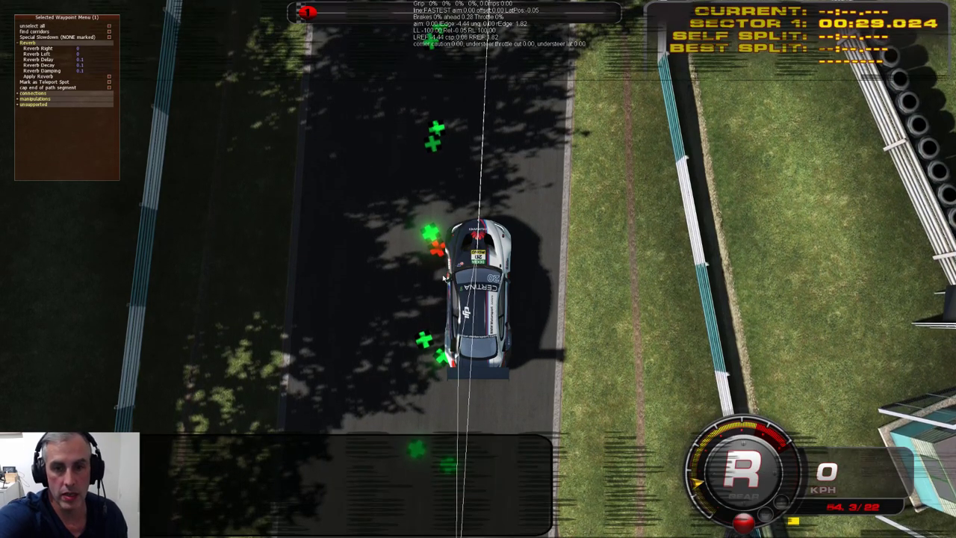
pyautogui.click(453, 330)
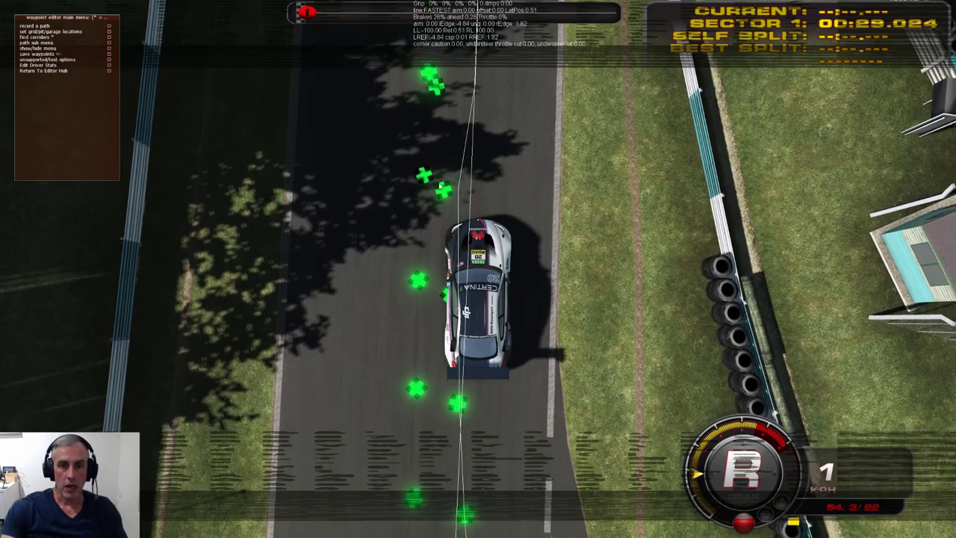
pyautogui.click(443, 189)
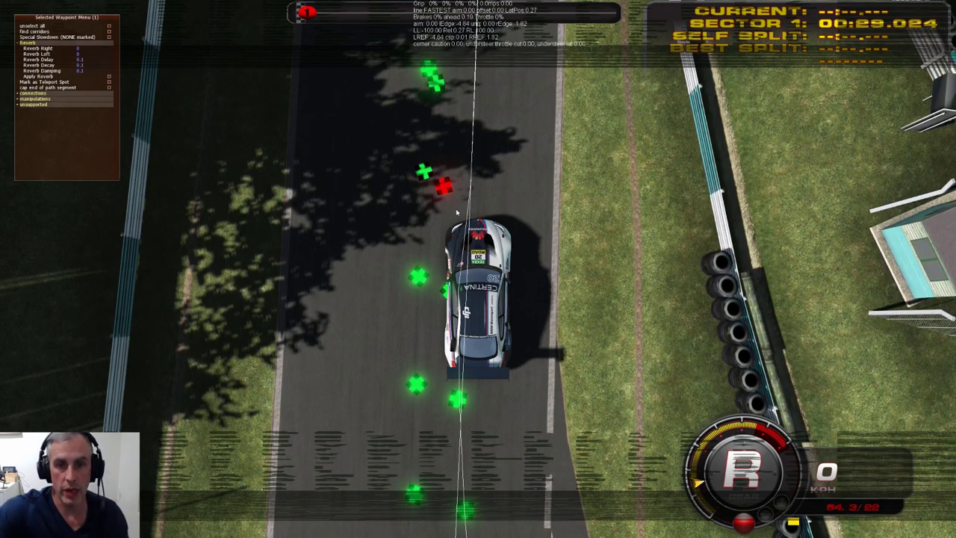
pyautogui.click(444, 186)
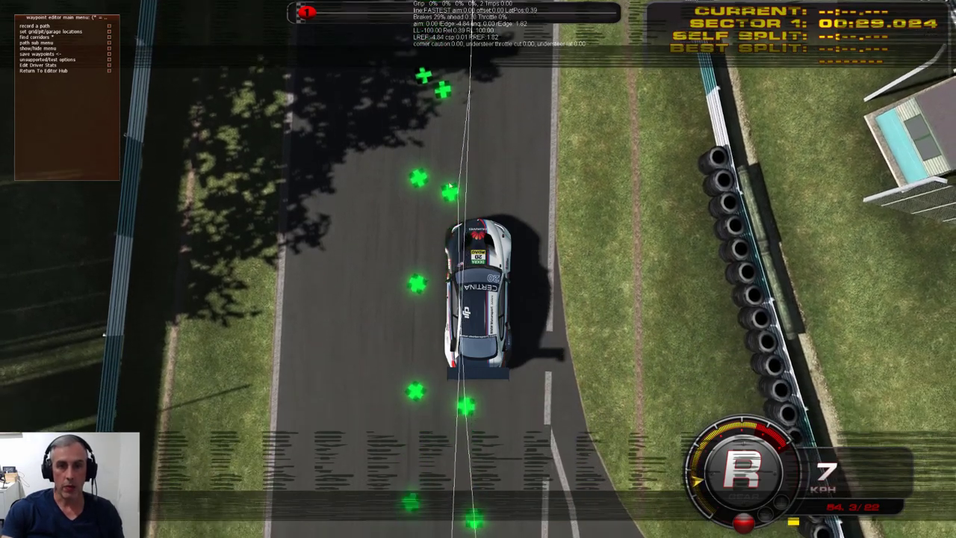
pyautogui.click(451, 176)
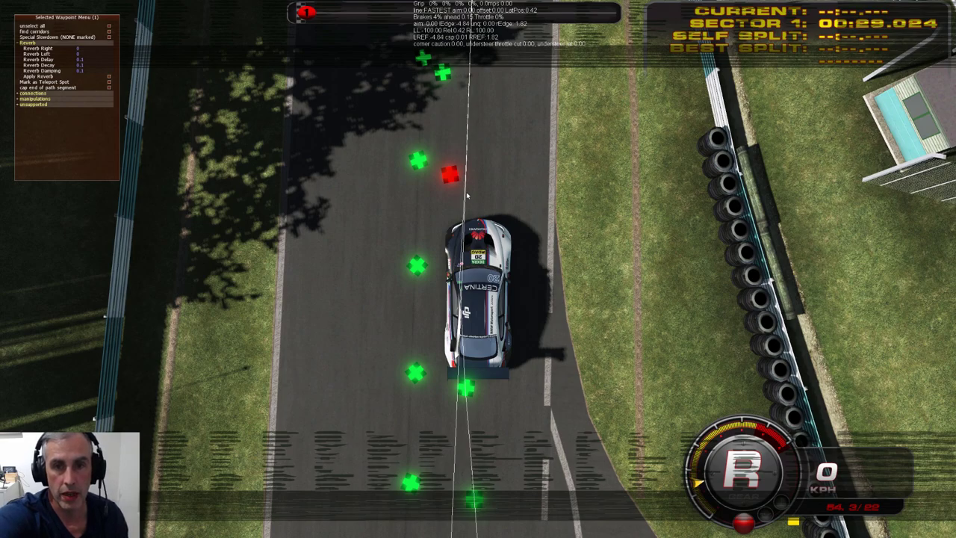
pyautogui.click(520, 324)
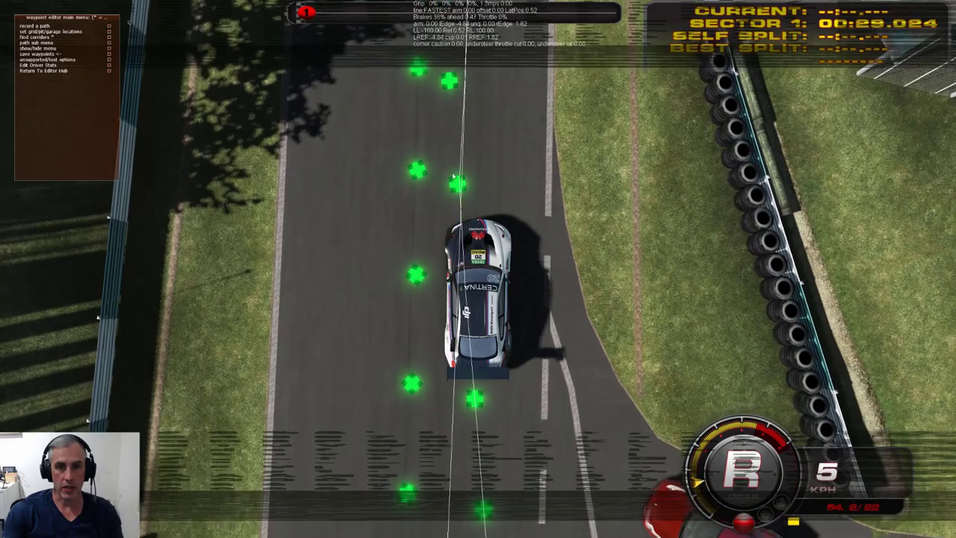
# Step: Align the white path lines at the next right-row waypoint, fine-tune it after repositioning the car, and clear the selection
pyautogui.click(473, 186)
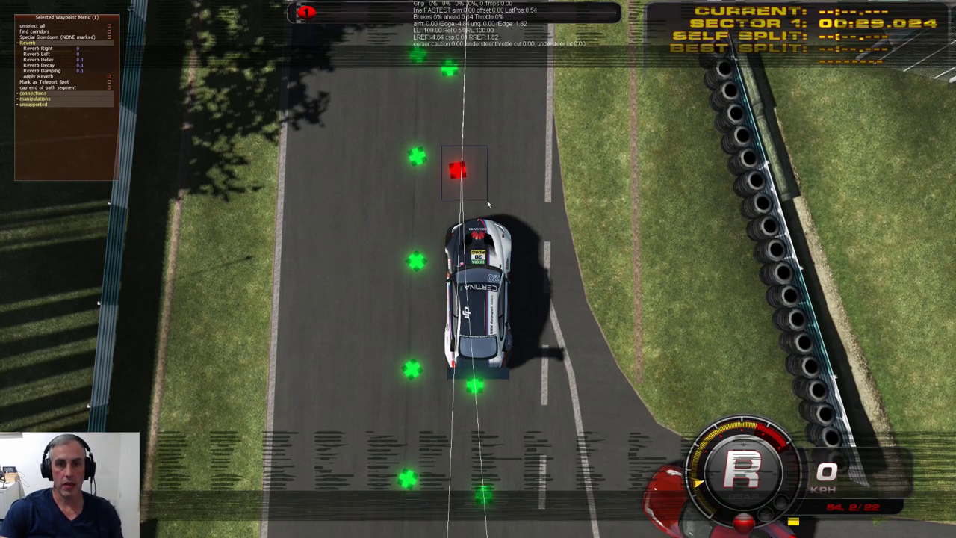
pyautogui.click(488, 200)
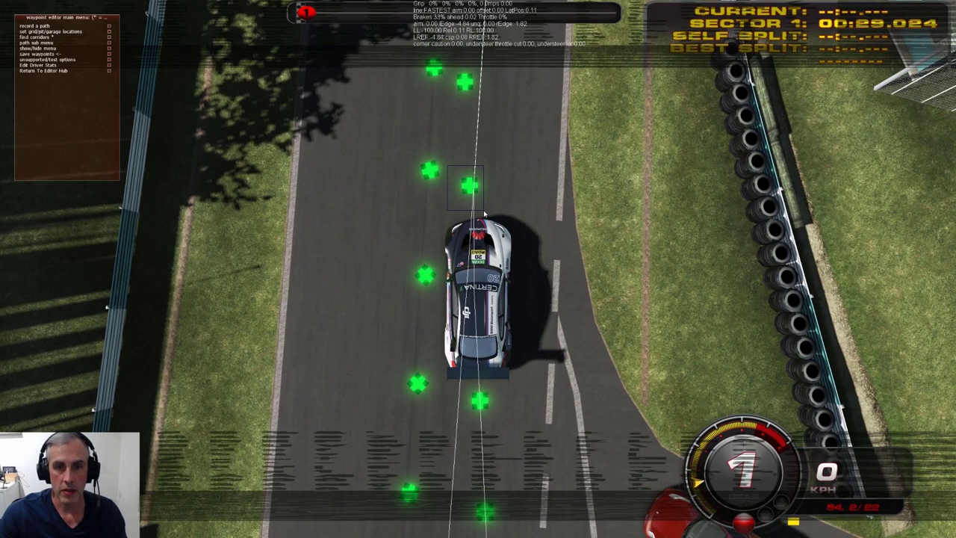
pyautogui.click(468, 186)
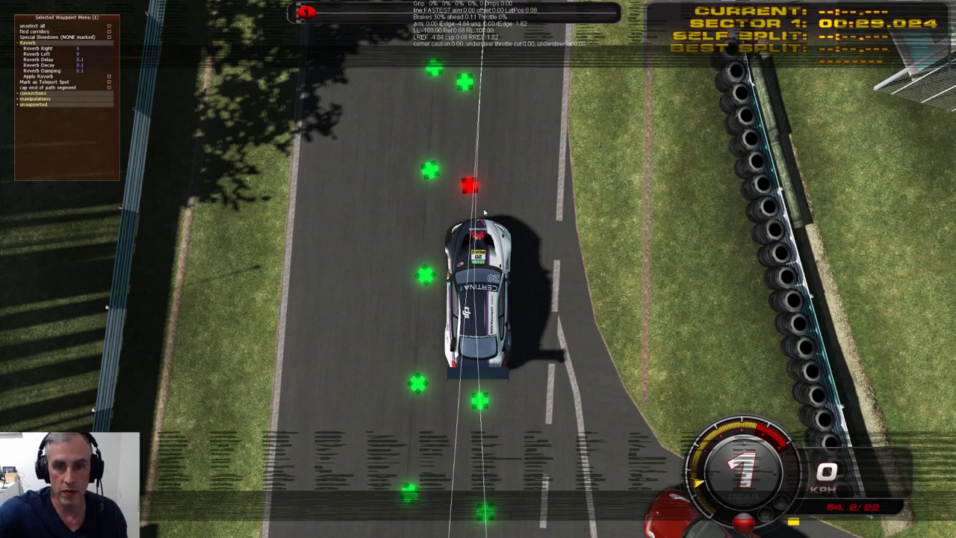
pyautogui.click(489, 201)
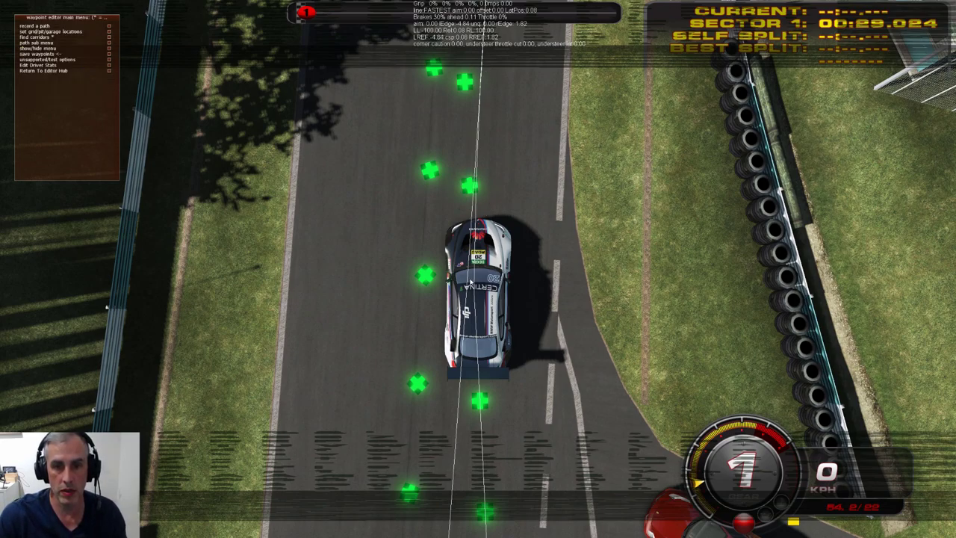
# Step: Reverse towards the junction with the red car, box-select the right-row waypoint ahead, and clear the selection
pyautogui.press('Down')
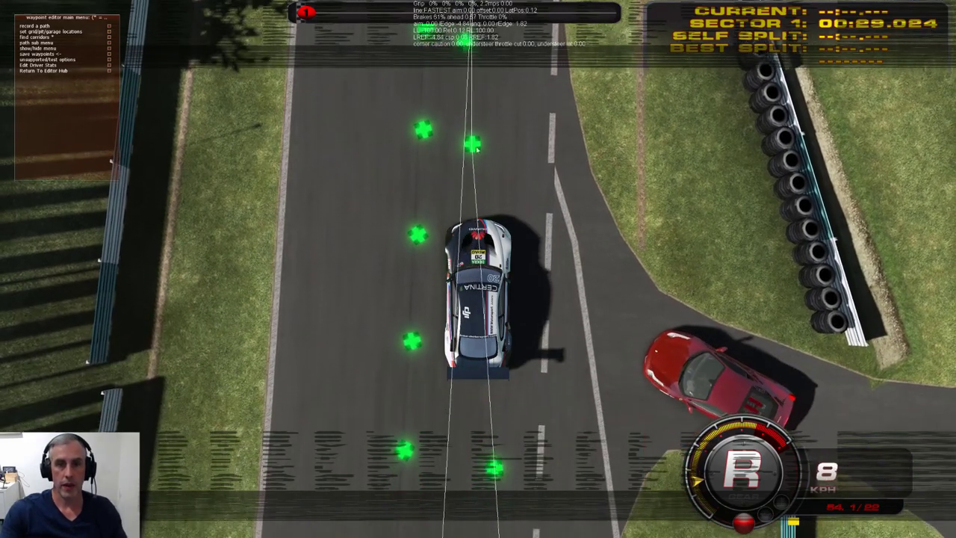
pyautogui.moveTo(456, 116); pyautogui.dragTo(504, 170)
pyautogui.click(504, 171)
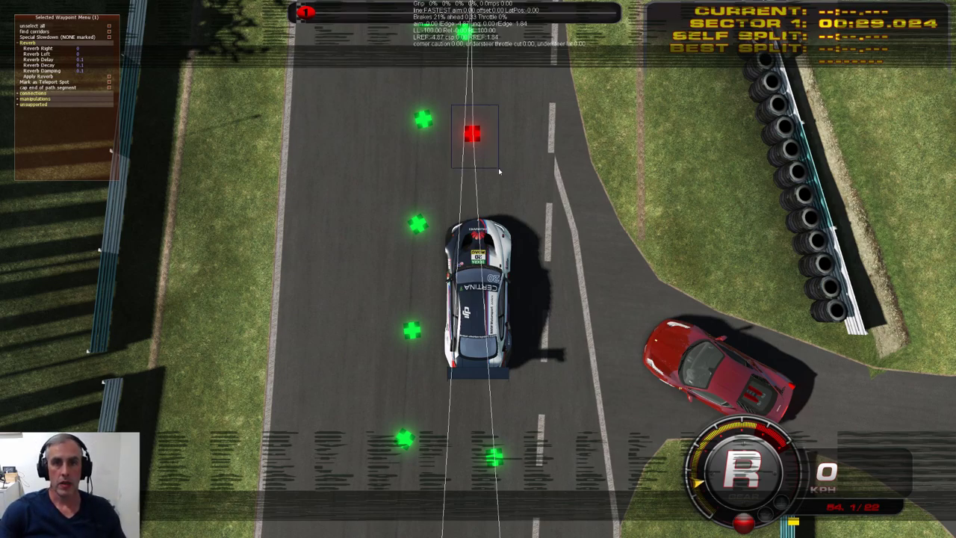
pyautogui.click(499, 169)
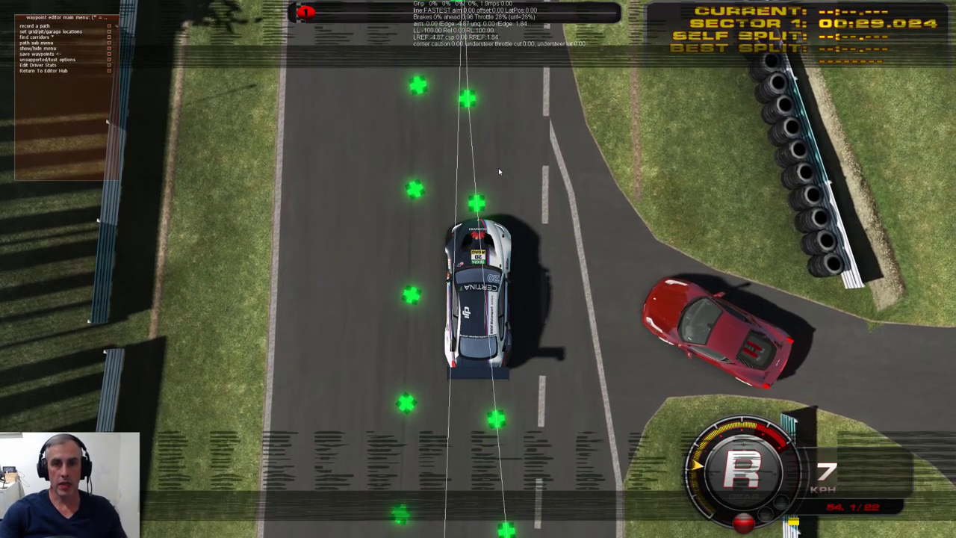